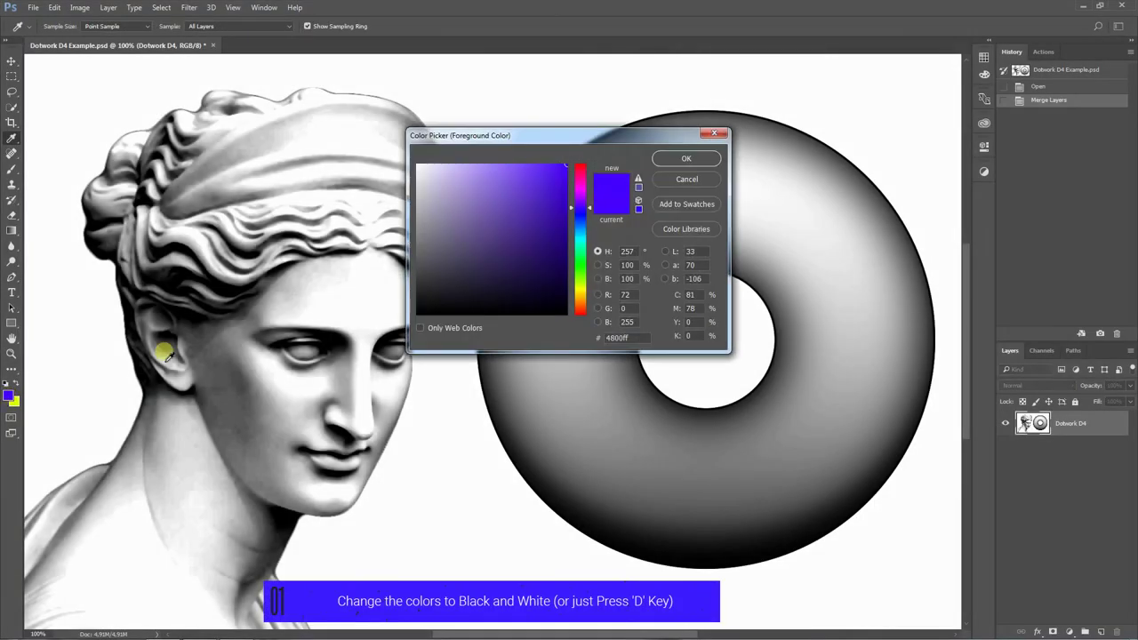
Step: Set the foreground colour to black (000000) and the background colour to white (ffffff)
{"action": "left_click_drag", "start_coordinate": [460, 282], "coordinate": [348, 361]}
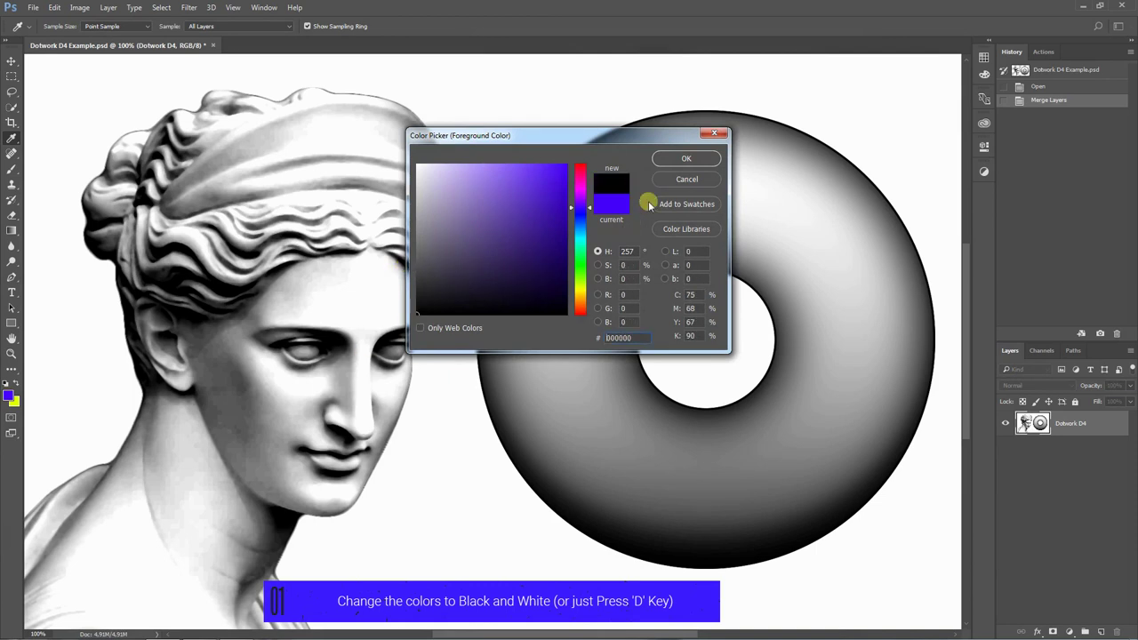
{"action": "left_click", "coordinate": [689, 160]}
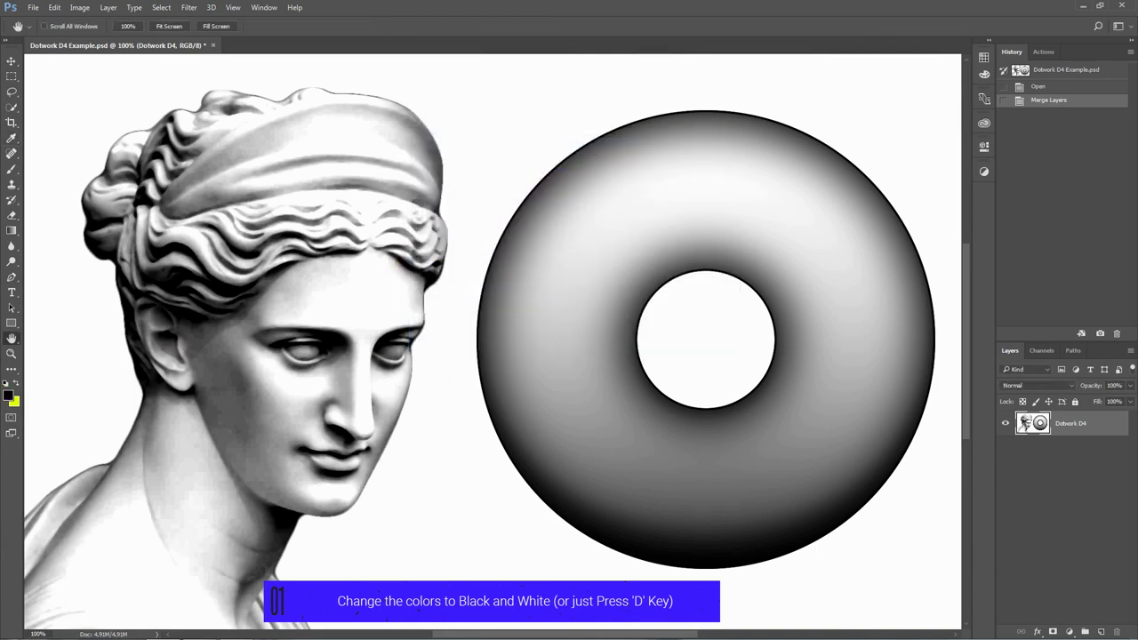
{"action": "left_click", "coordinate": [15, 404]}
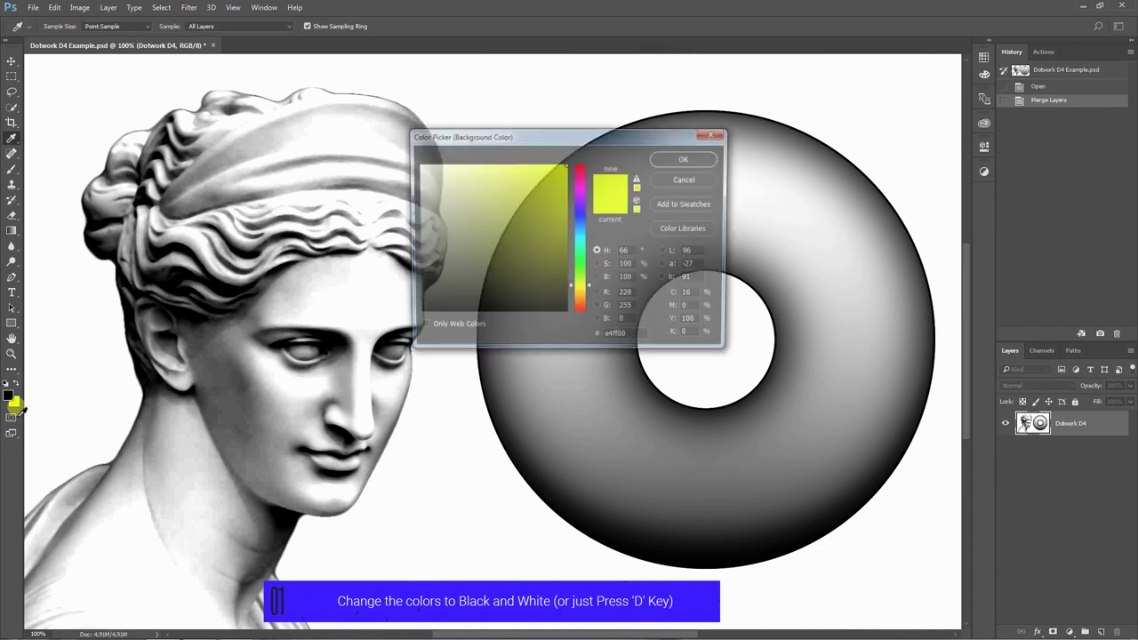
{"action": "left_click", "coordinate": [417, 166]}
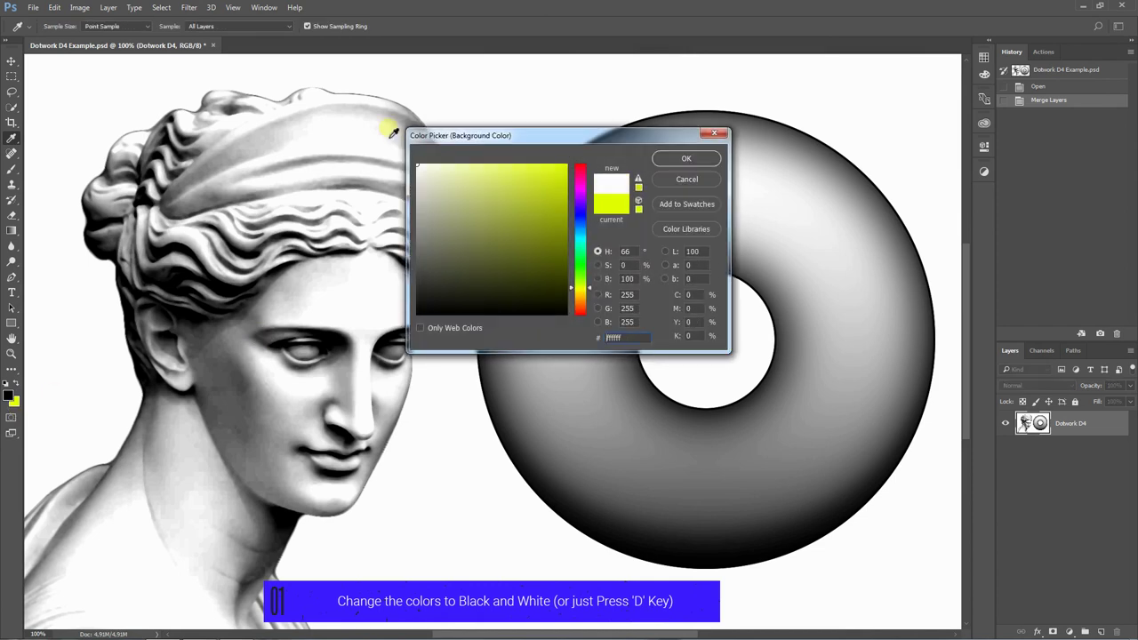
{"action": "left_click", "coordinate": [698, 158]}
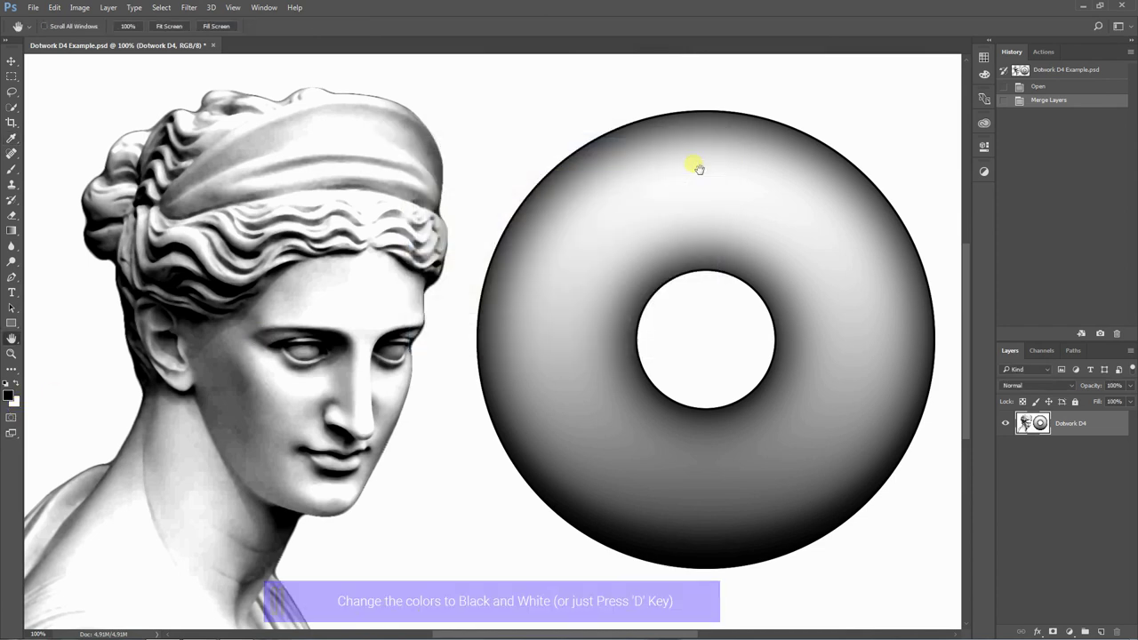
Step: Convert the Dotwork D4 layer to a Smart Object from its right-click menu
{"action": "right_click", "coordinate": [1107, 426]}
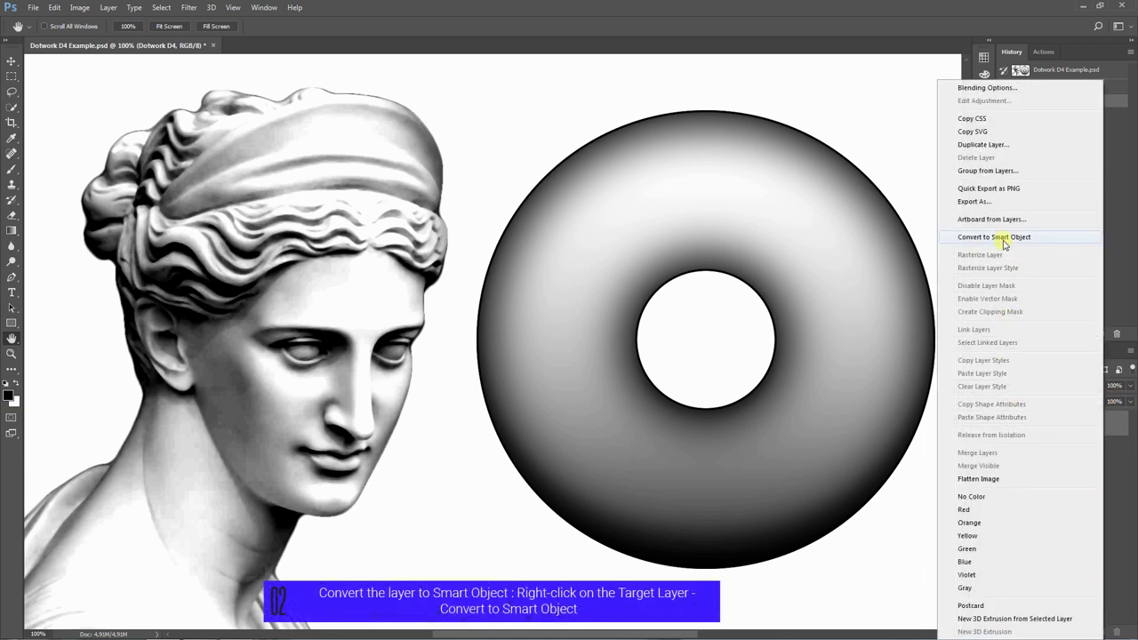
{"action": "left_click", "coordinate": [1004, 238]}
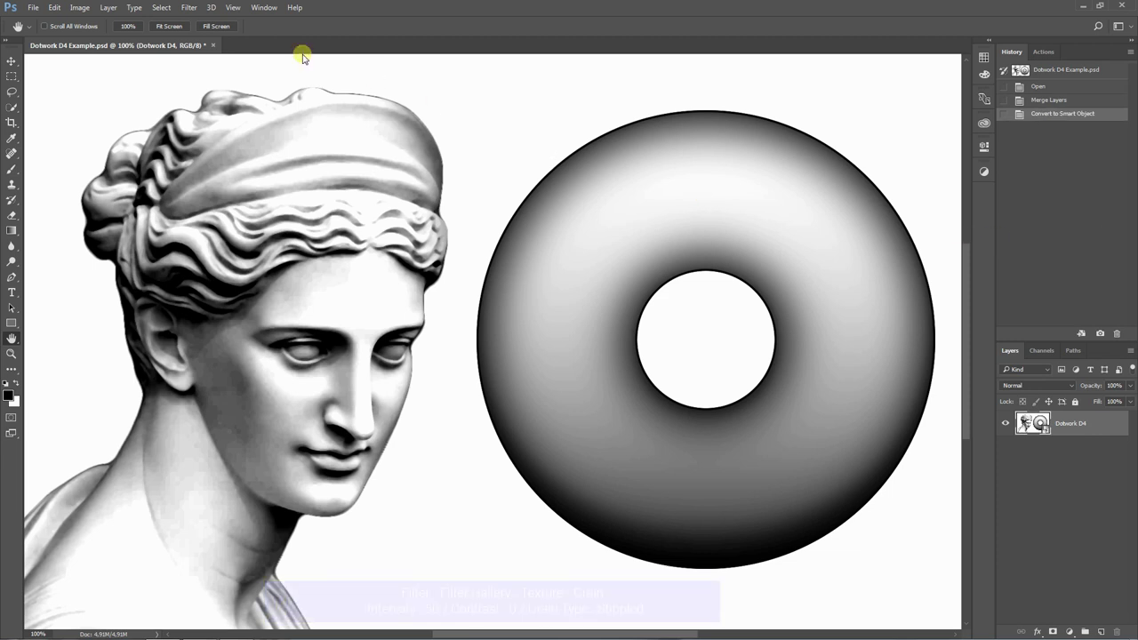
Step: Apply the Texture > Grain filter as Stippled with Intensity 50 and Contrast 0
{"action": "left_click", "coordinate": [190, 9]}
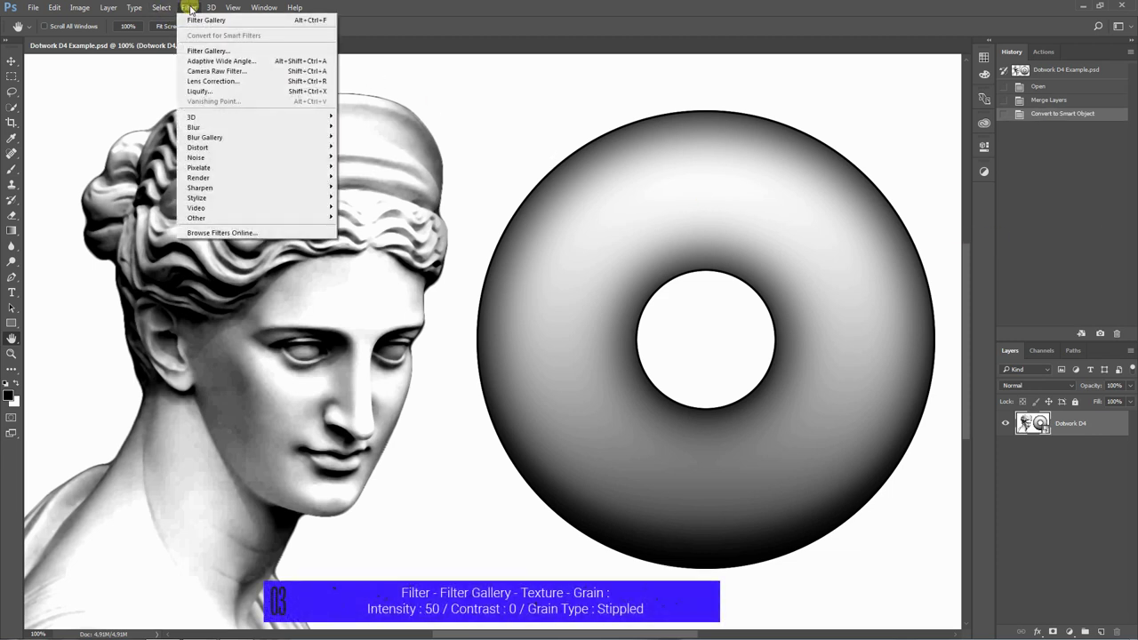
{"action": "left_click", "coordinate": [214, 51]}
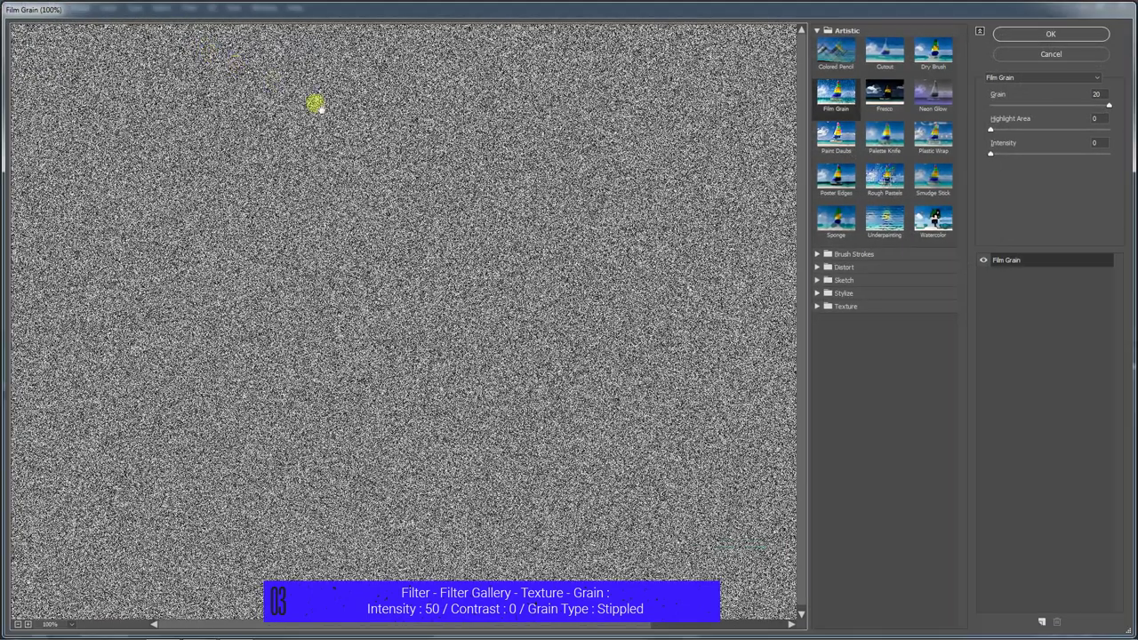
{"action": "left_click", "coordinate": [854, 307]}
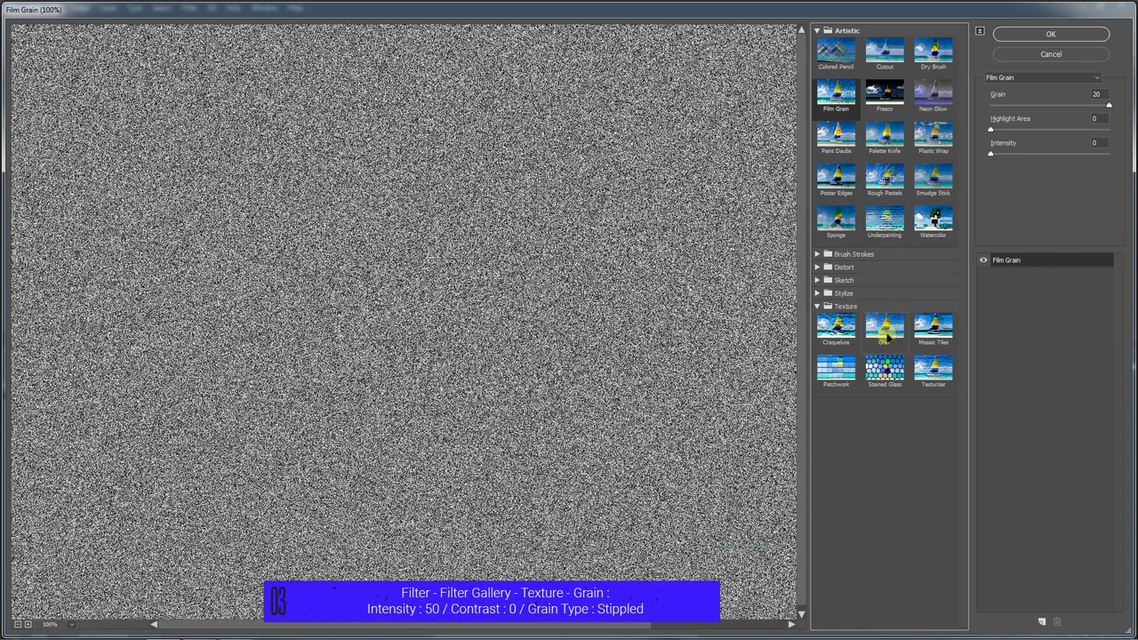
{"action": "left_click", "coordinate": [885, 328]}
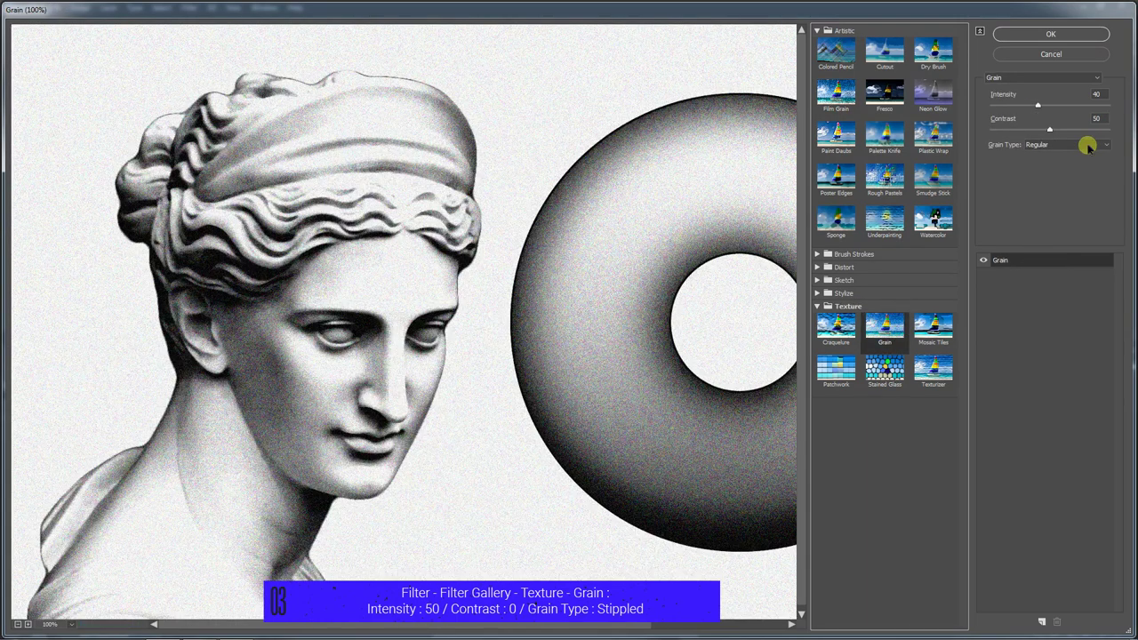
{"action": "left_click", "coordinate": [1088, 145]}
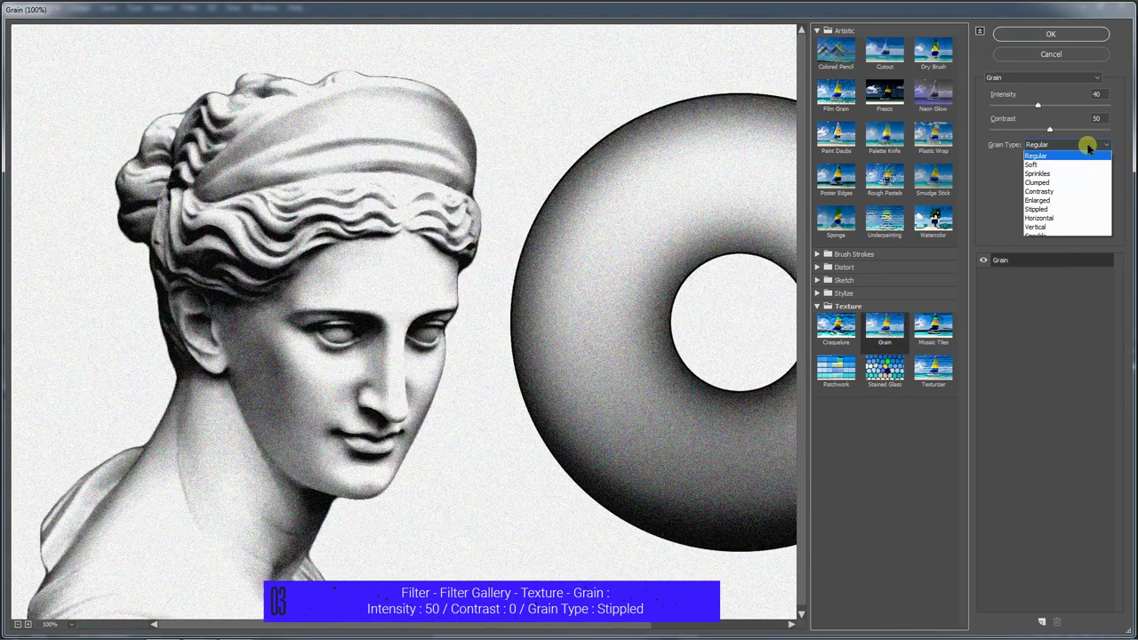
{"action": "left_click", "coordinate": [1056, 210]}
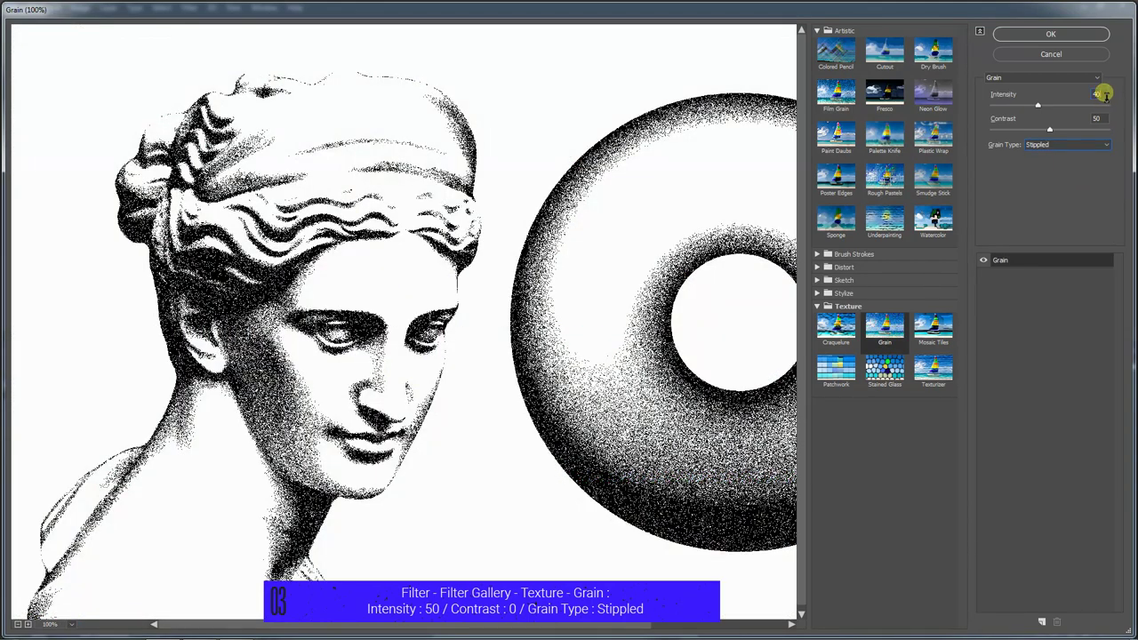
{"action": "double_click", "coordinate": [1100, 94]}
{"action": "type", "text": "50"}
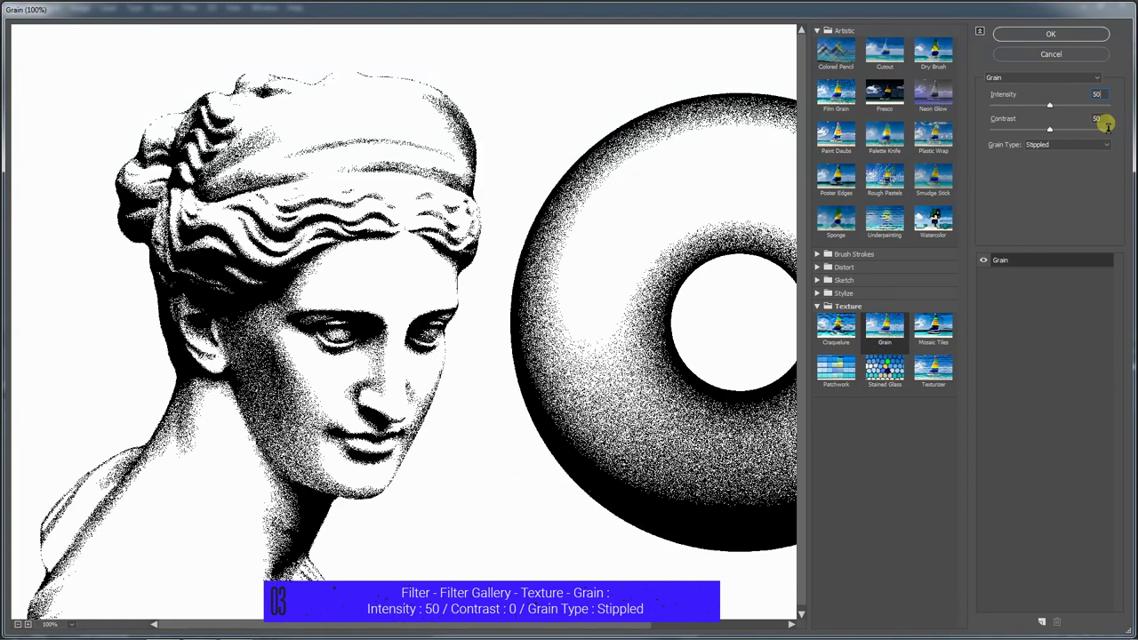
{"action": "type", "text": "0"}
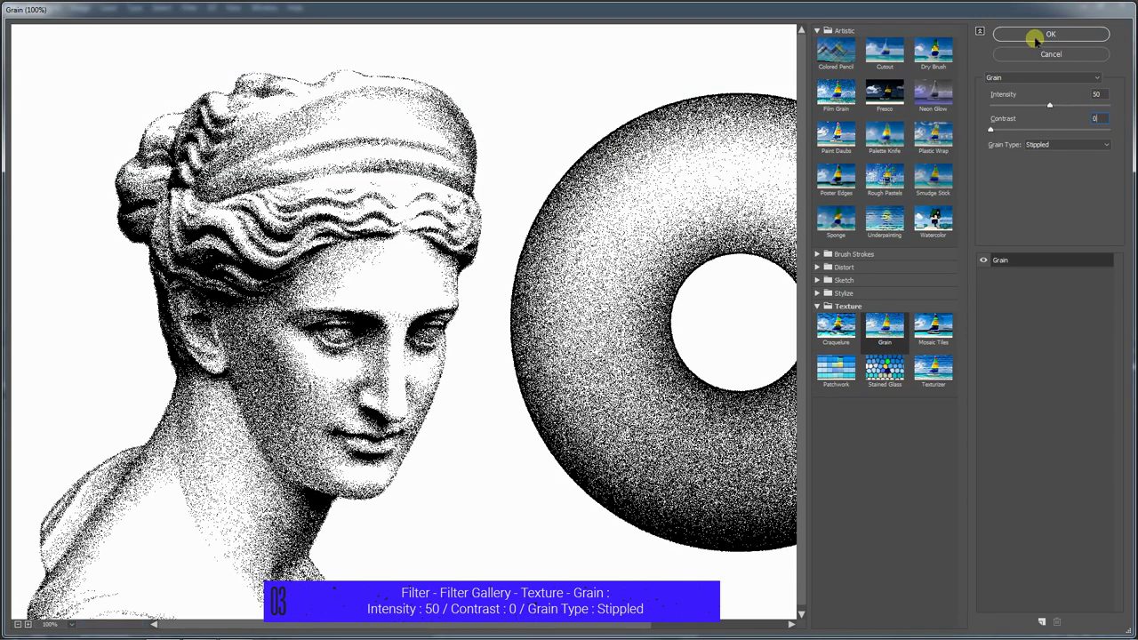
{"action": "left_click", "coordinate": [1041, 33]}
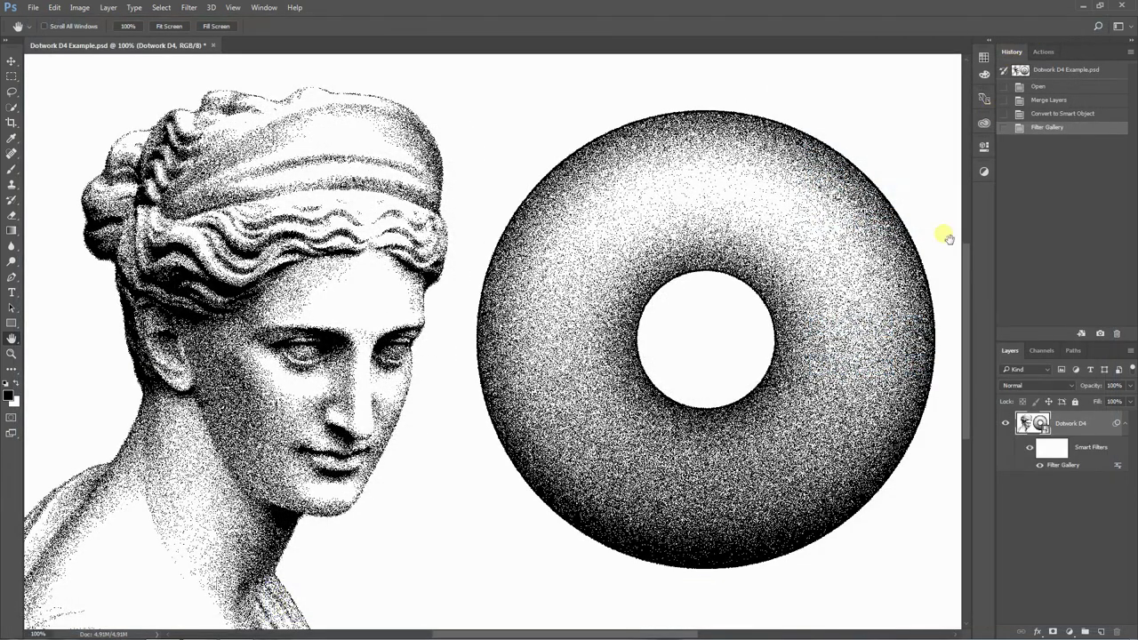
Step: Stack an Artistic > Film Grain filter with Grain 20, Highlight Area 0, Intensity 10
{"action": "left_click", "coordinate": [190, 7]}
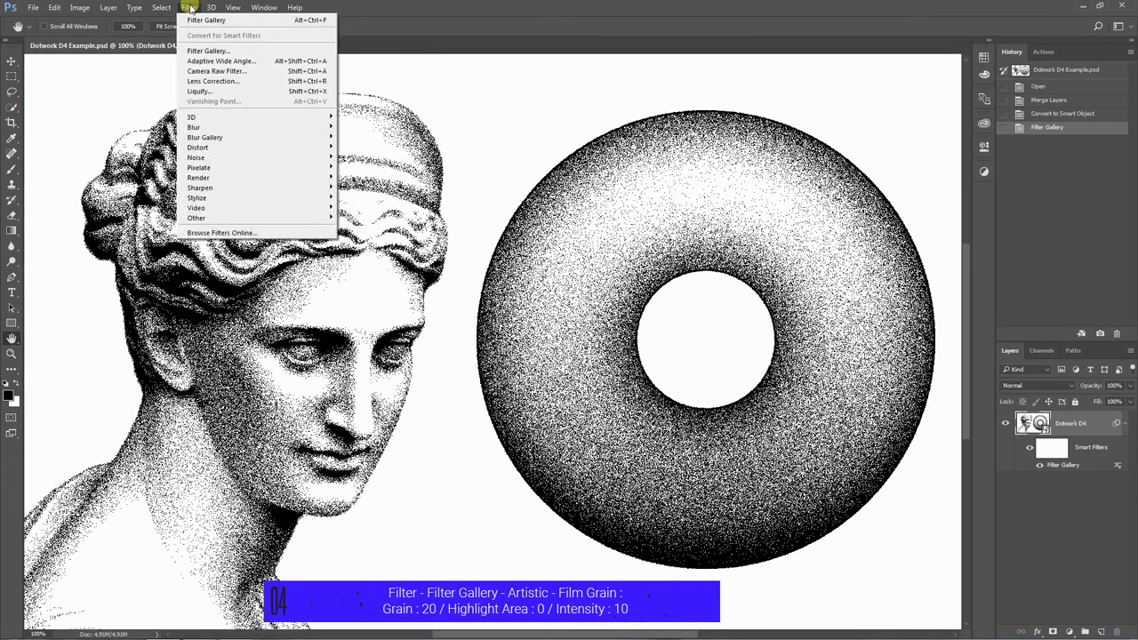
{"action": "left_click", "coordinate": [211, 51]}
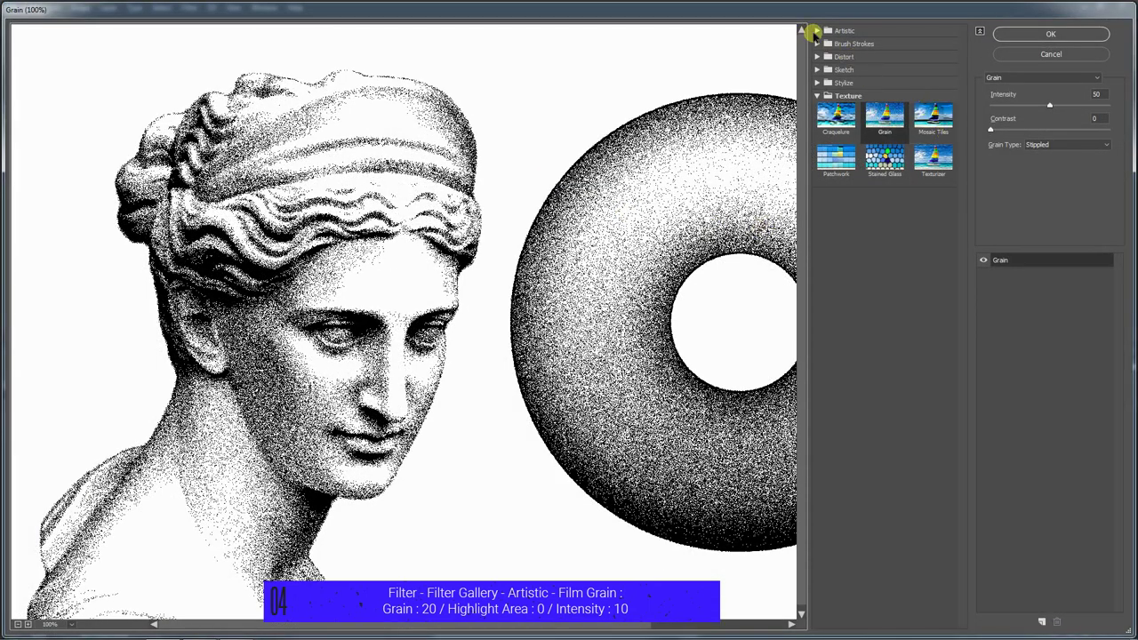
{"action": "left_click", "coordinate": [816, 32]}
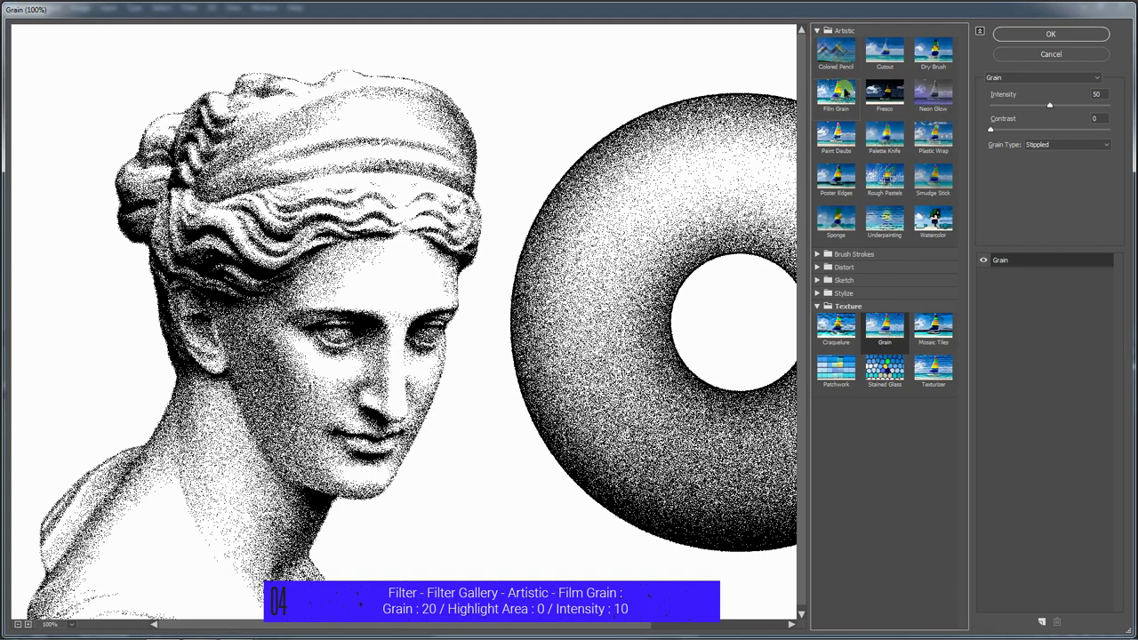
{"action": "left_click", "coordinate": [838, 95]}
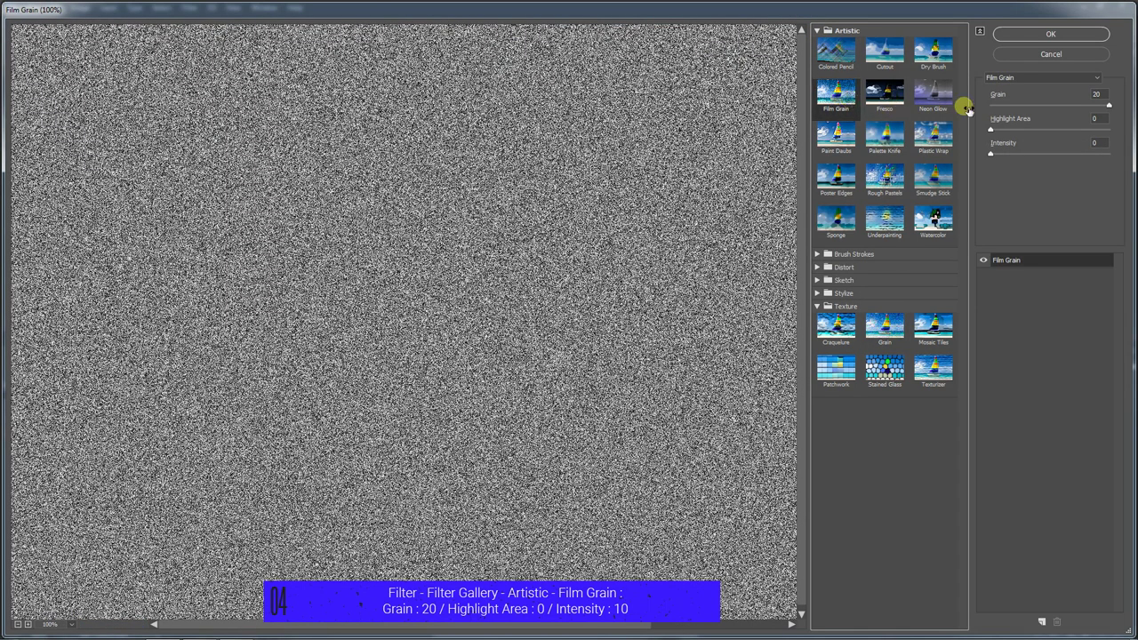
{"action": "left_click", "coordinate": [1098, 118]}
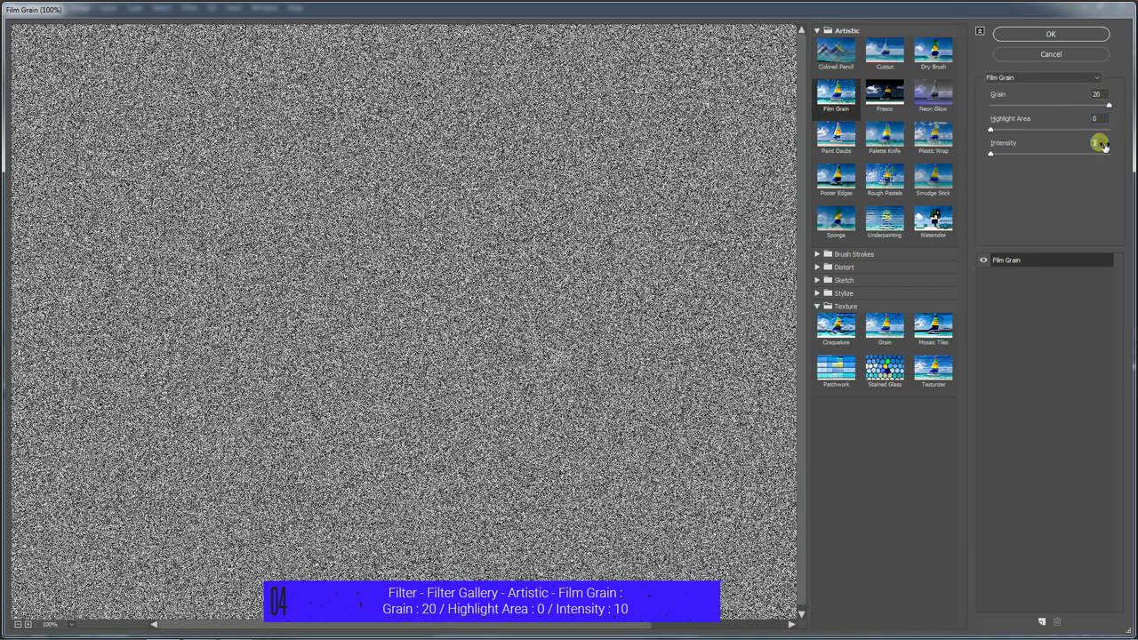
{"action": "type", "text": "1"}
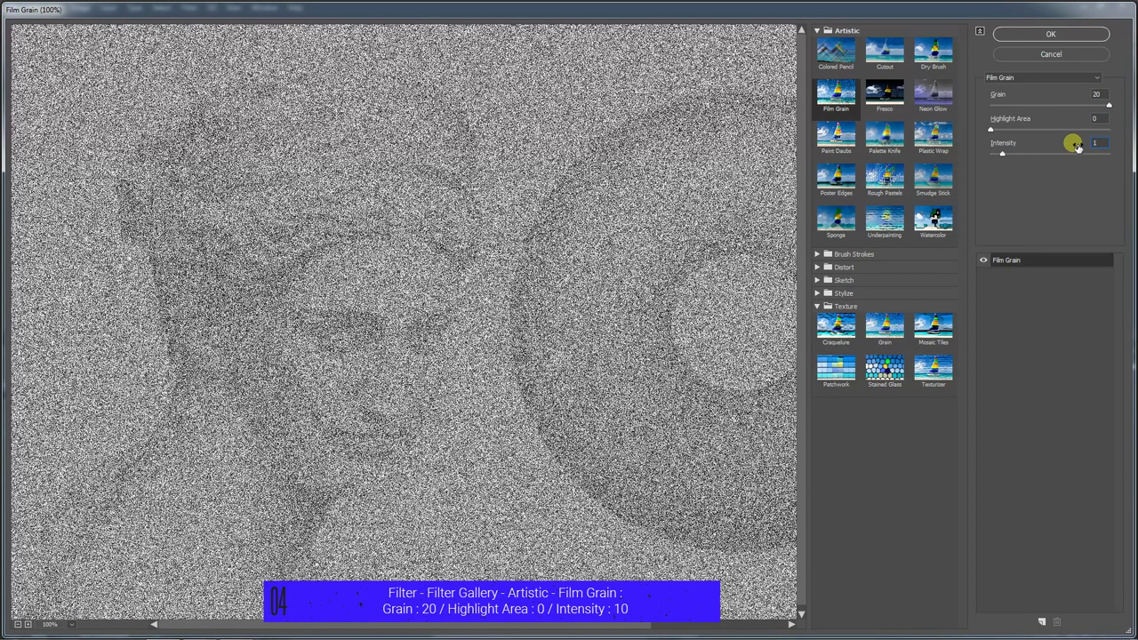
{"action": "type", "text": "0"}
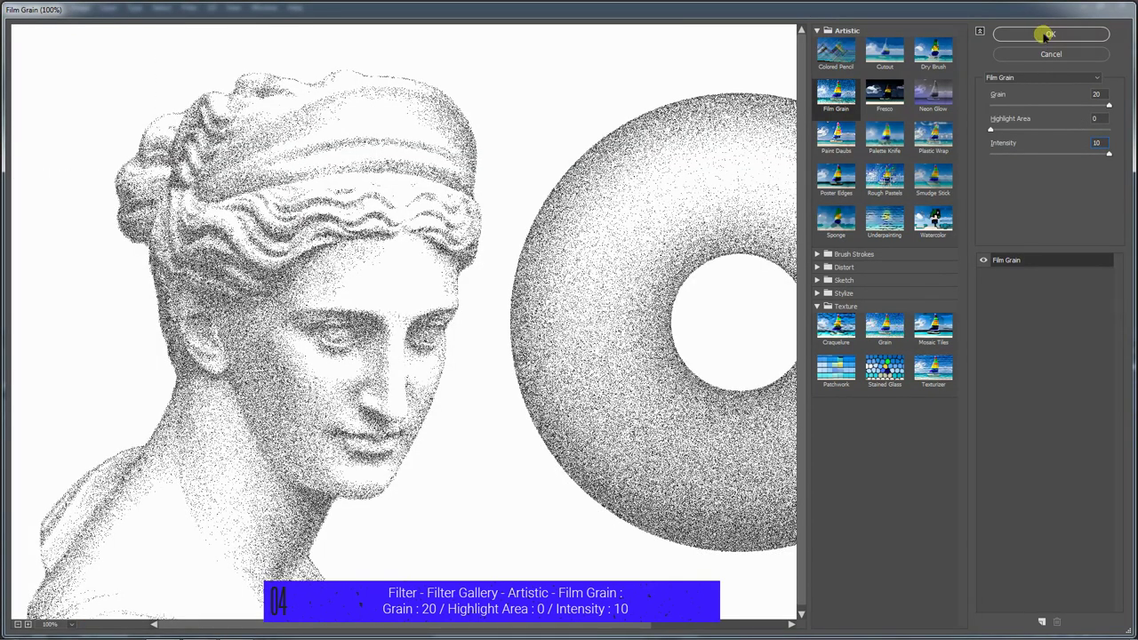
{"action": "left_click", "coordinate": [1045, 35]}
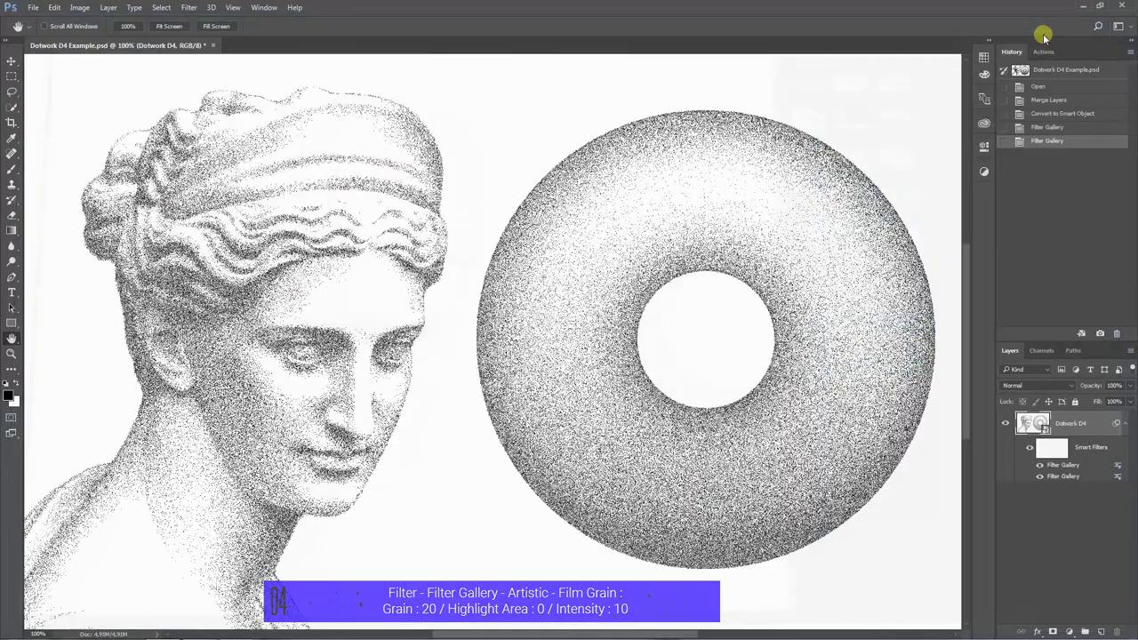
Step: Set the latest Filter Gallery smart filter to blend in Normal mode at 15% opacity
{"action": "double_click", "coordinate": [1119, 466]}
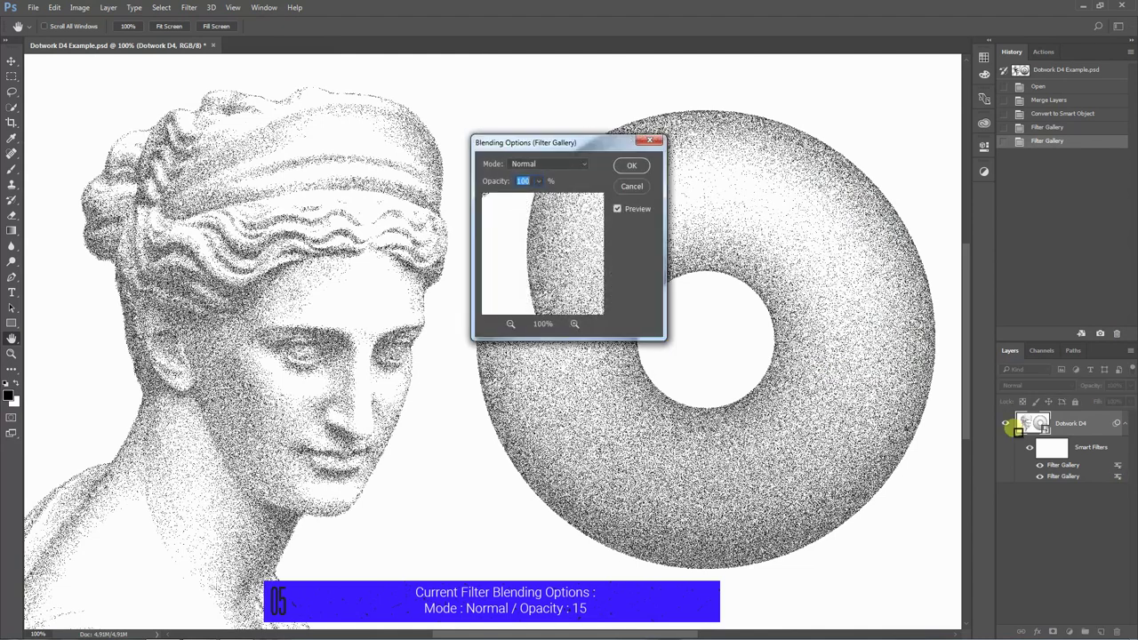
{"action": "type", "text": "15"}
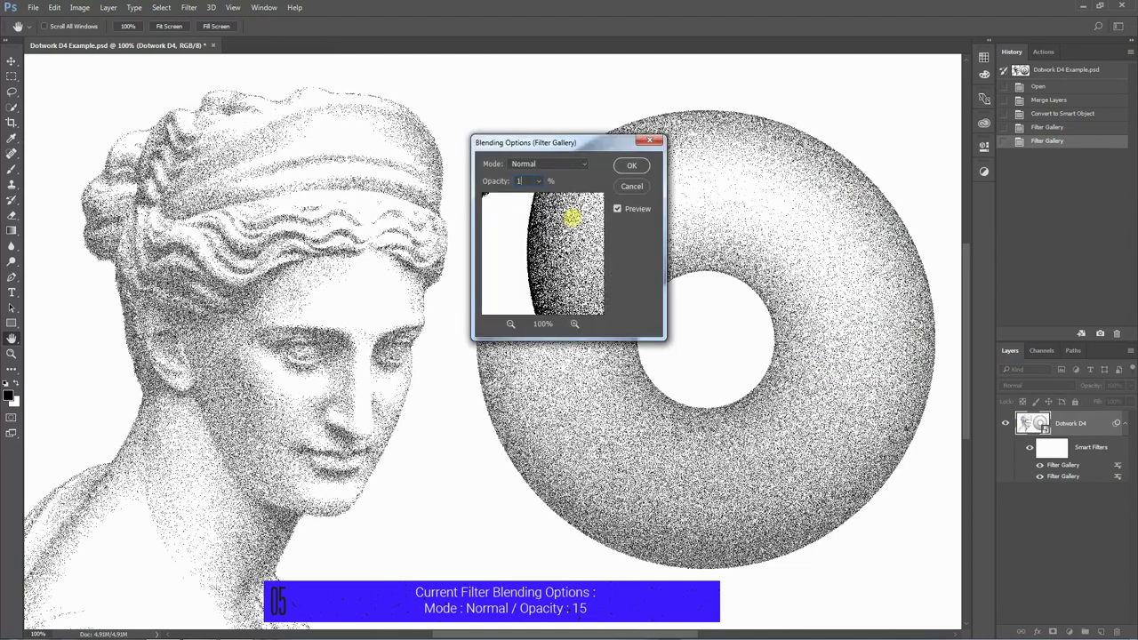
{"action": "left_click", "coordinate": [632, 166]}
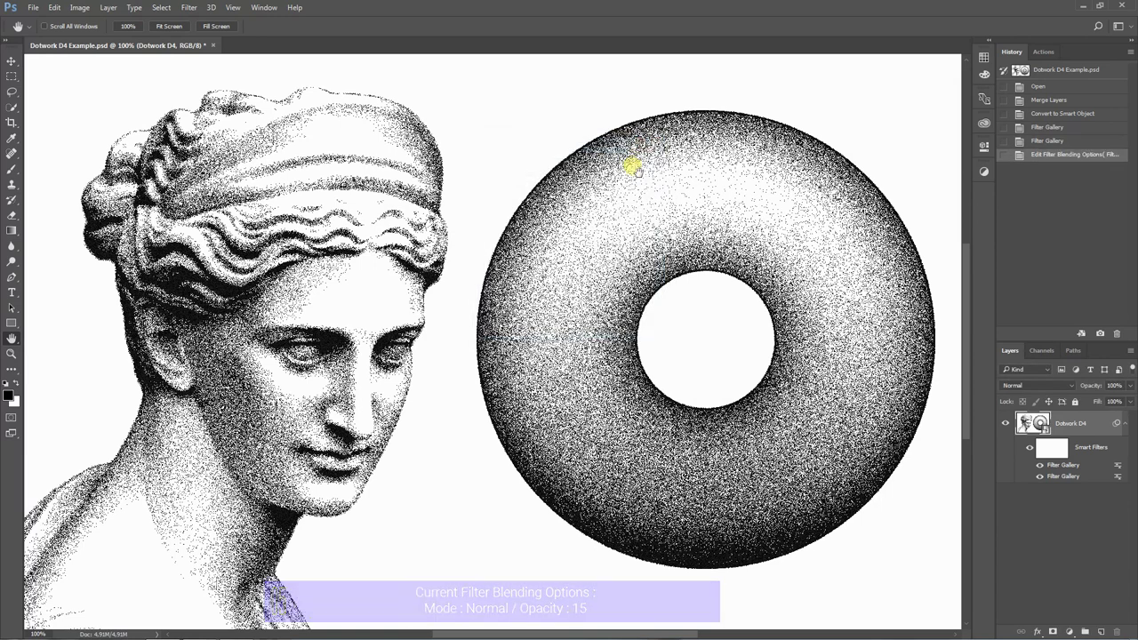
Step: Add a third Film Grain filter with Grain 20, Highlight Area 0, Intensity 0
{"action": "left_click", "coordinate": [186, 7]}
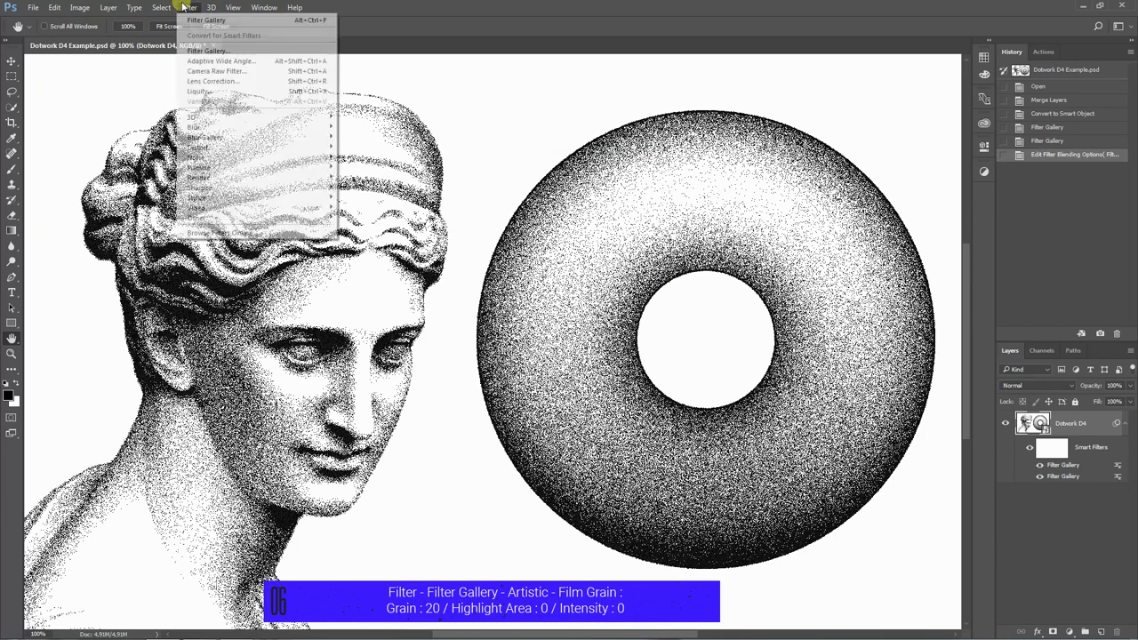
{"action": "left_click", "coordinate": [214, 52]}
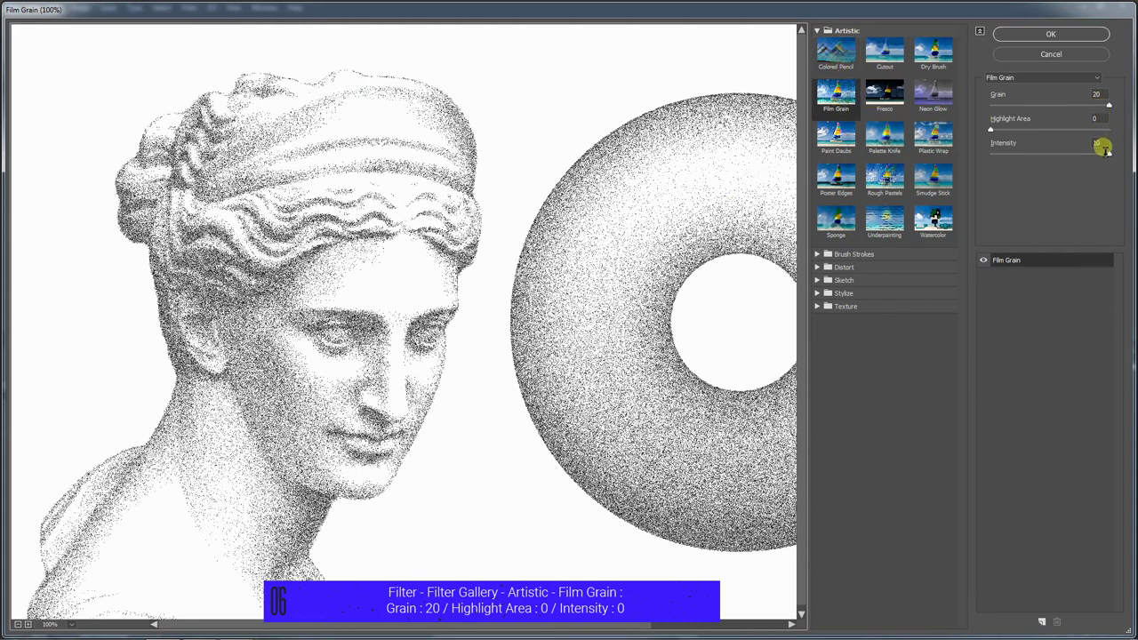
{"action": "left_click_drag", "start_coordinate": [1105, 150], "coordinate": [1109, 151]}
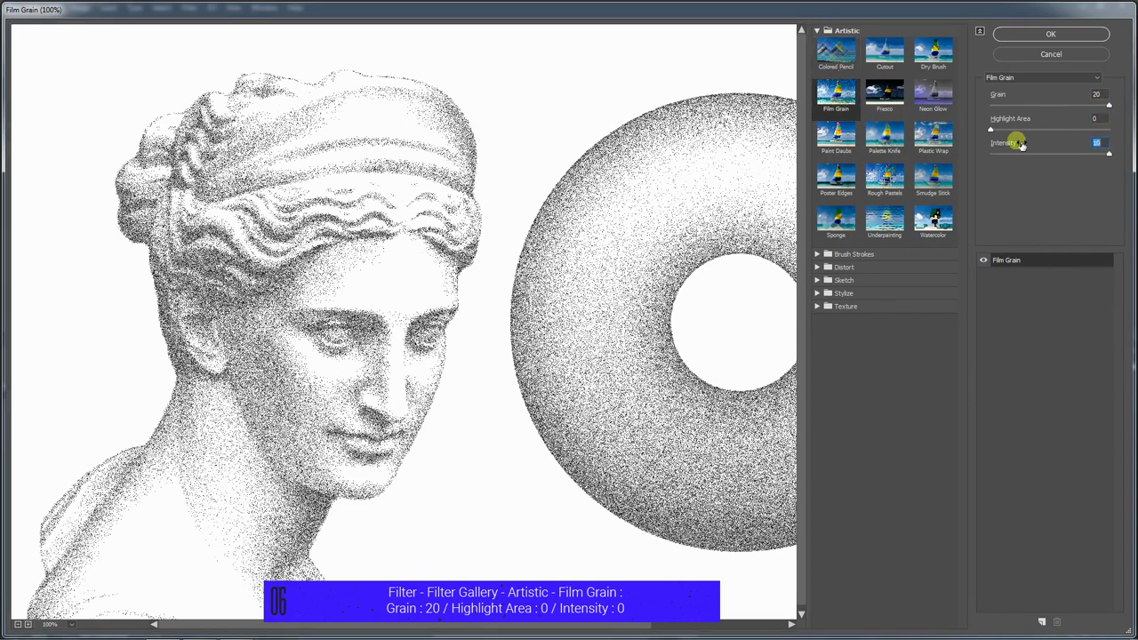
{"action": "type", "text": "0"}
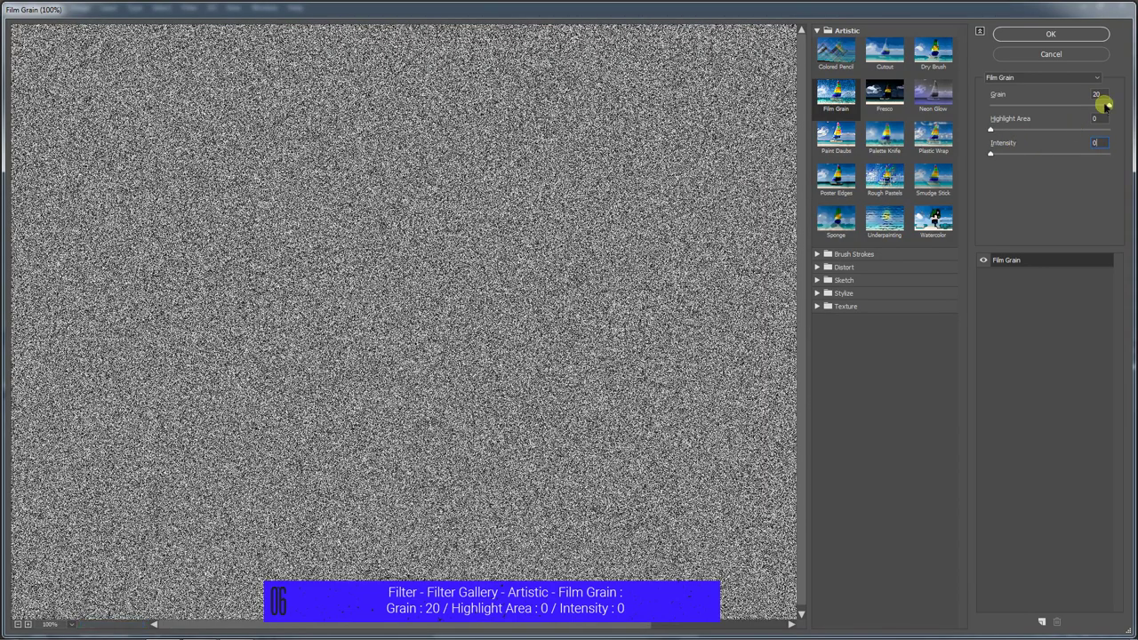
{"action": "left_click", "coordinate": [1050, 36]}
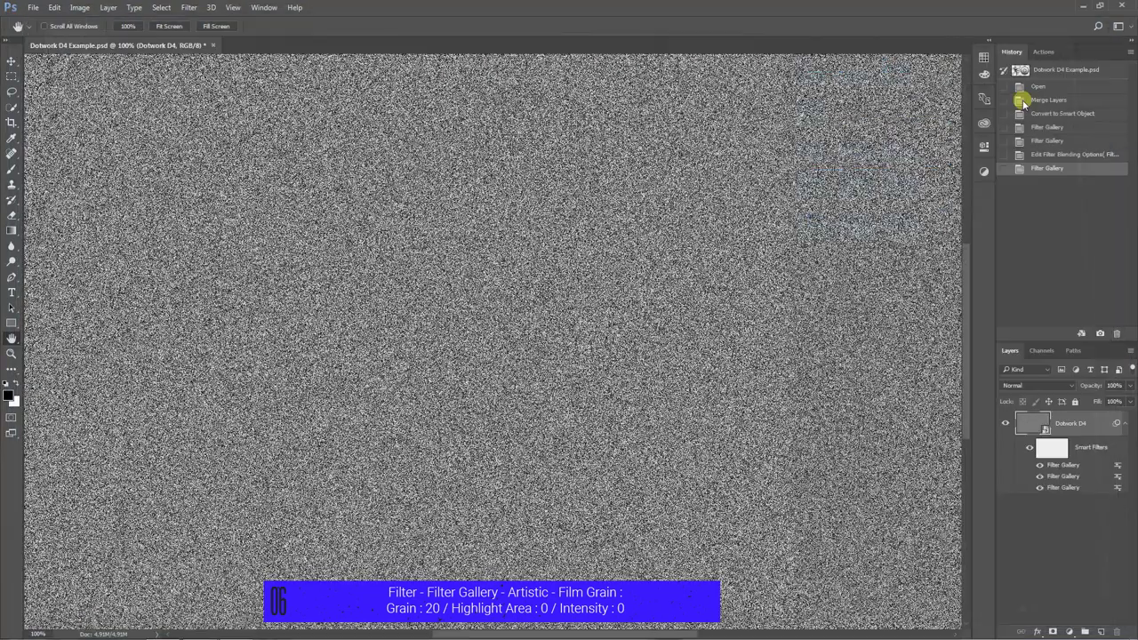
Step: Blend the newest Film Grain smart filter in Normal mode at 55% opacity
{"action": "double_click", "coordinate": [1120, 465]}
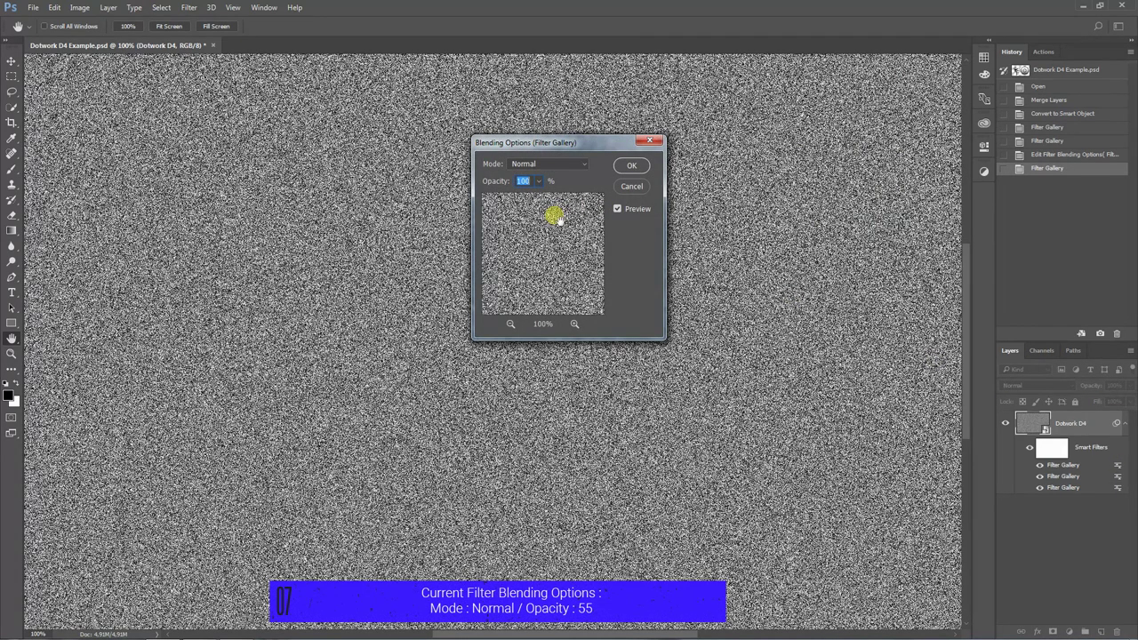
{"action": "type", "text": "55"}
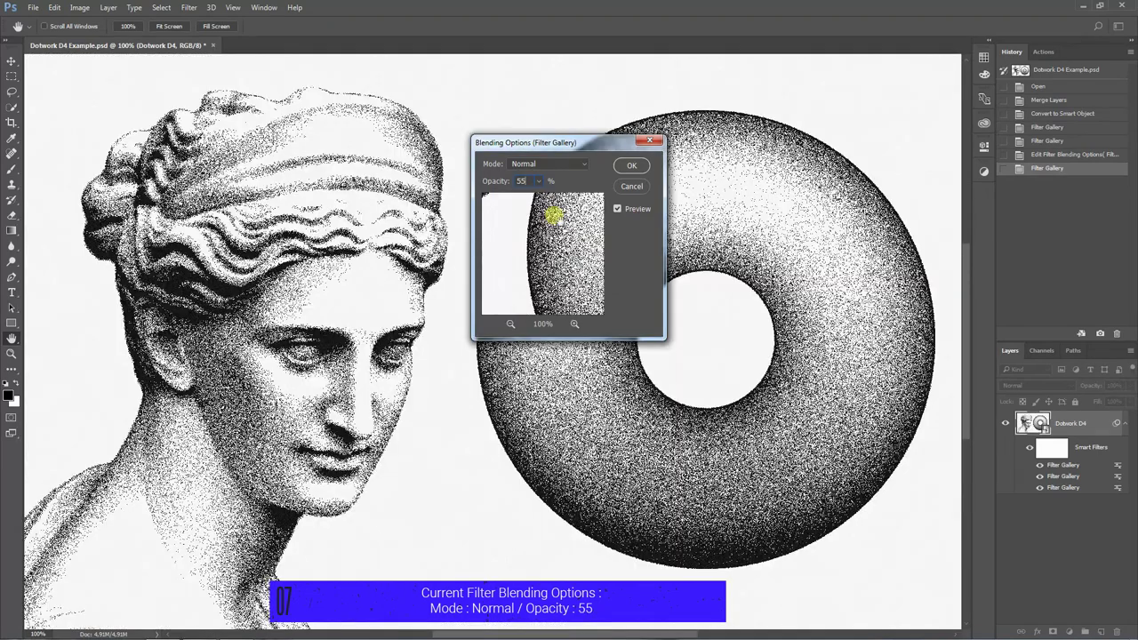
{"action": "left_click", "coordinate": [630, 167]}
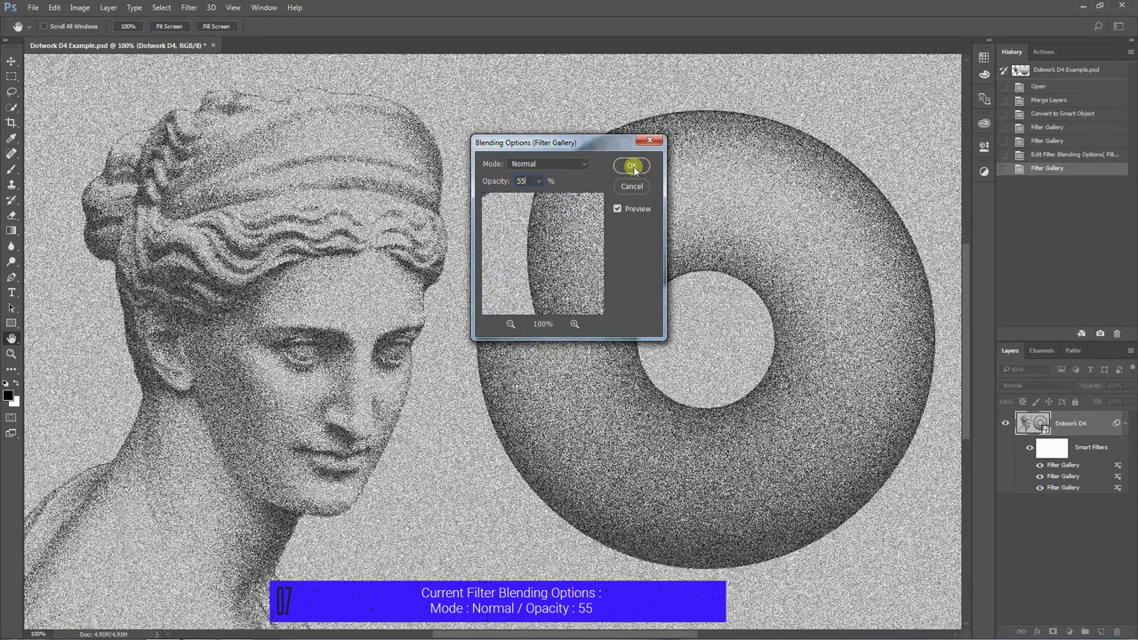
Step: Add a Gaussian Blur smart filter with a 0.5-pixel radius
{"action": "left_click", "coordinate": [186, 8]}
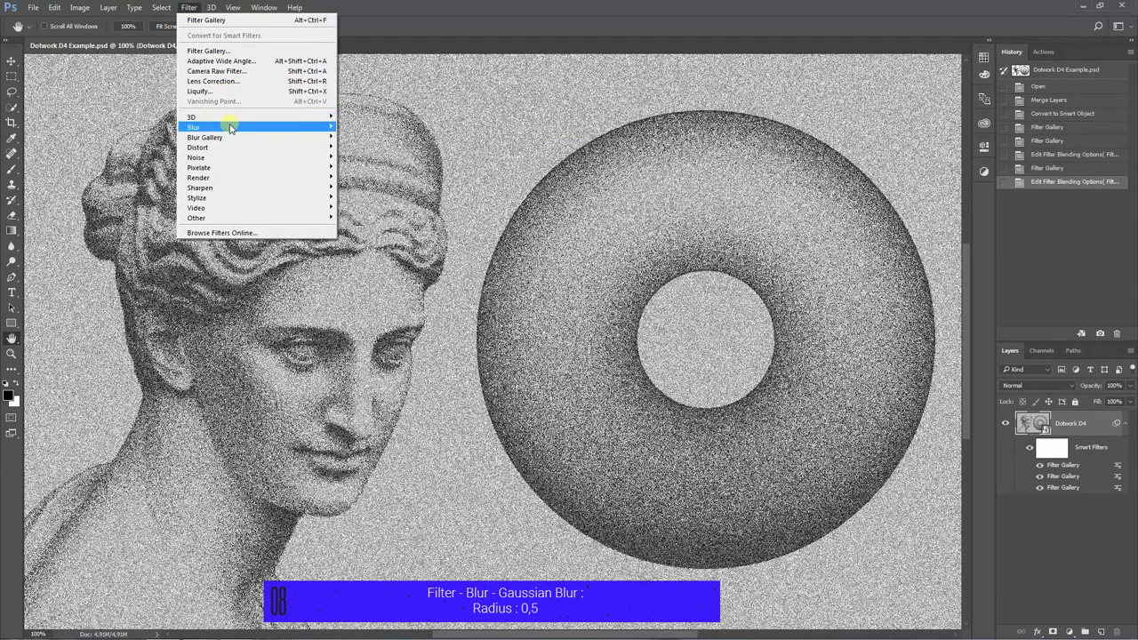
{"action": "mouse_move", "coordinate": [232, 127]}
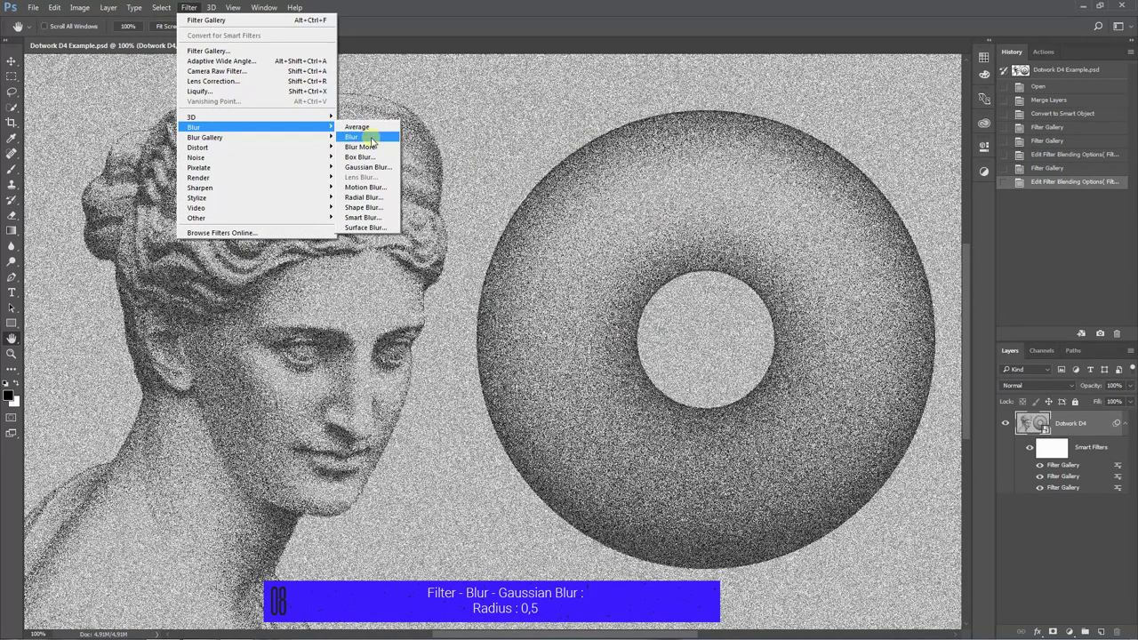
{"action": "left_click", "coordinate": [380, 168]}
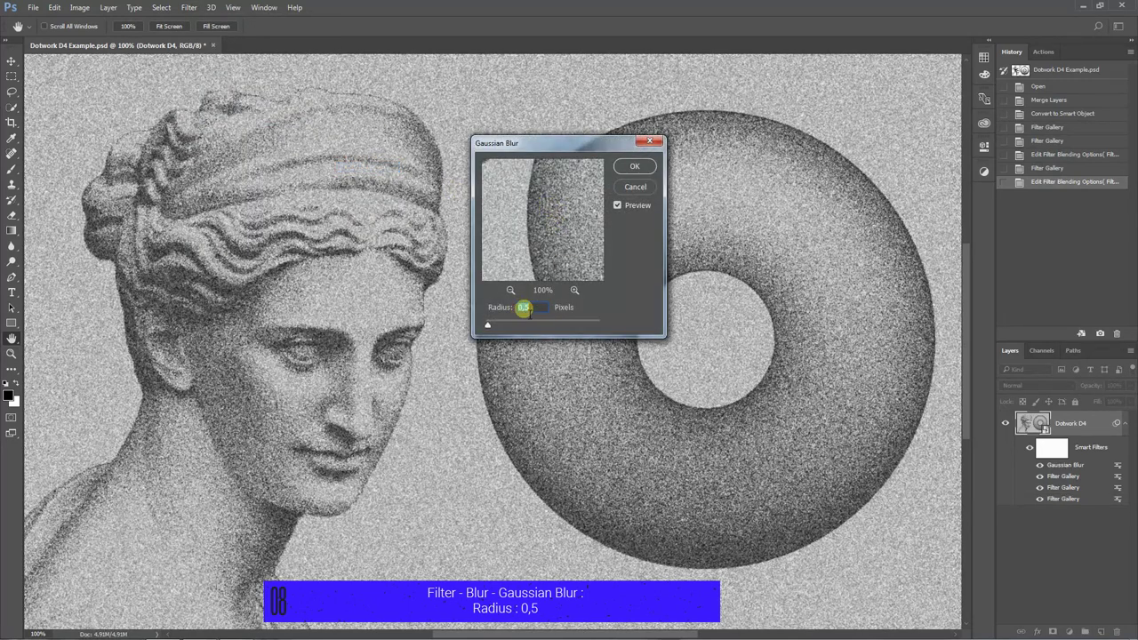
{"action": "left_click", "coordinate": [633, 167]}
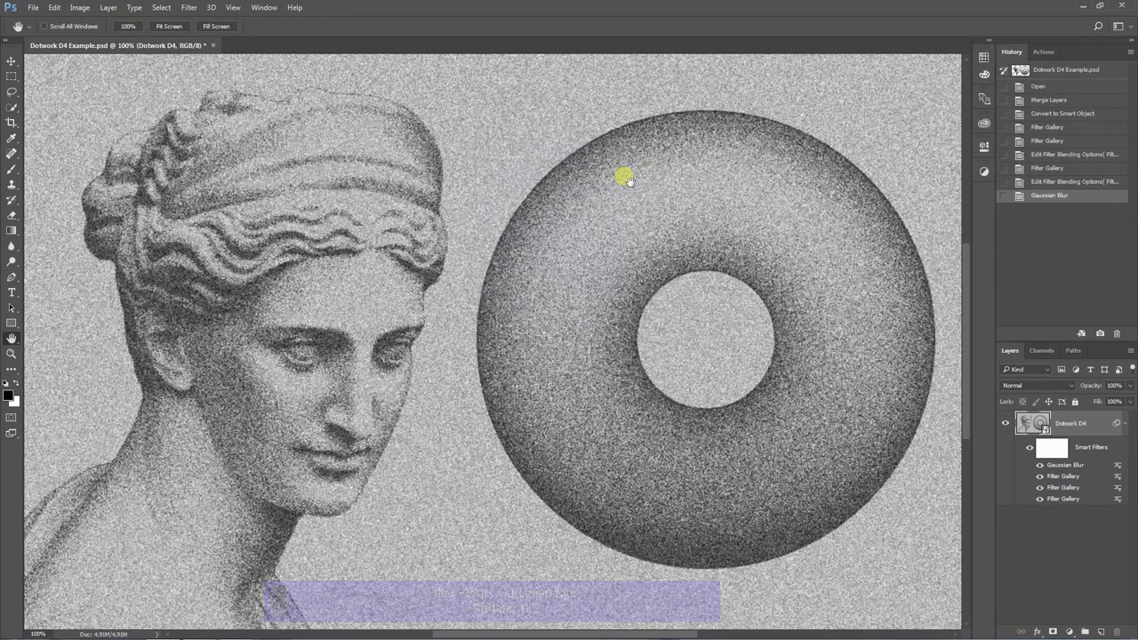
Step: Add a Colored Pencil filter with Pencil Width 1, Stroke Pressure 0, Paper Brightness 25
{"action": "left_click", "coordinate": [190, 10]}
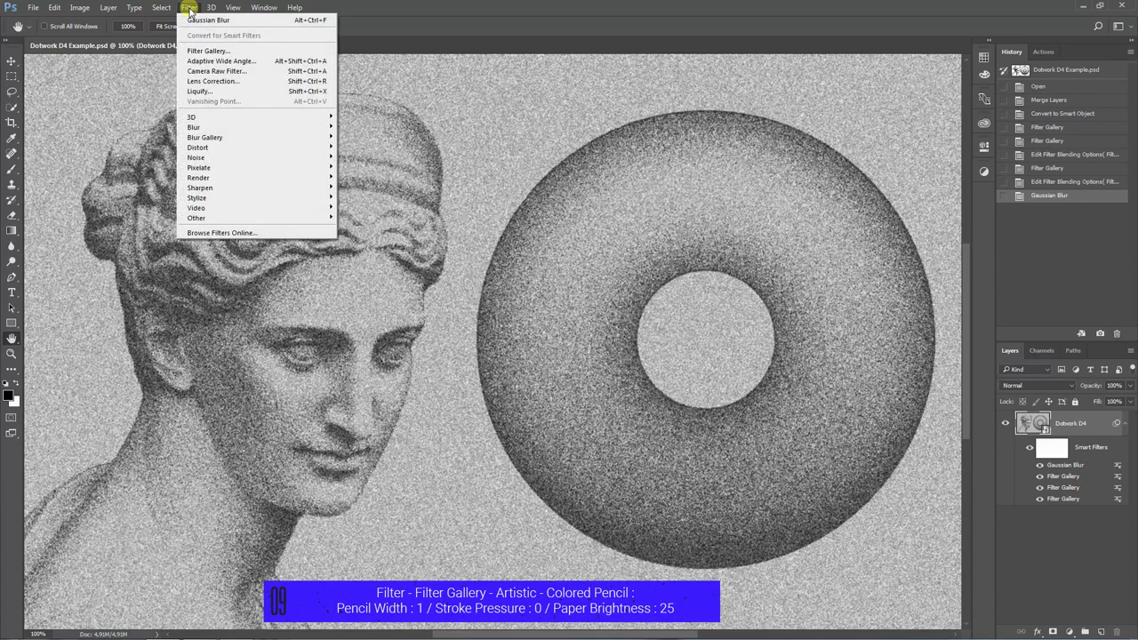
{"action": "left_click", "coordinate": [216, 51]}
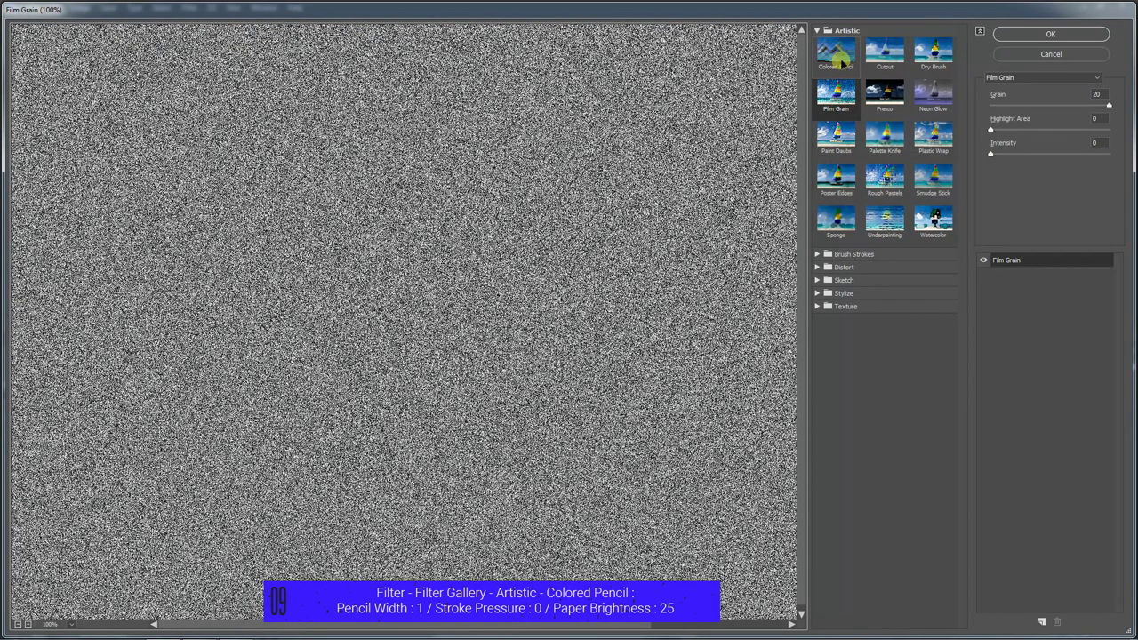
{"action": "left_click", "coordinate": [837, 55]}
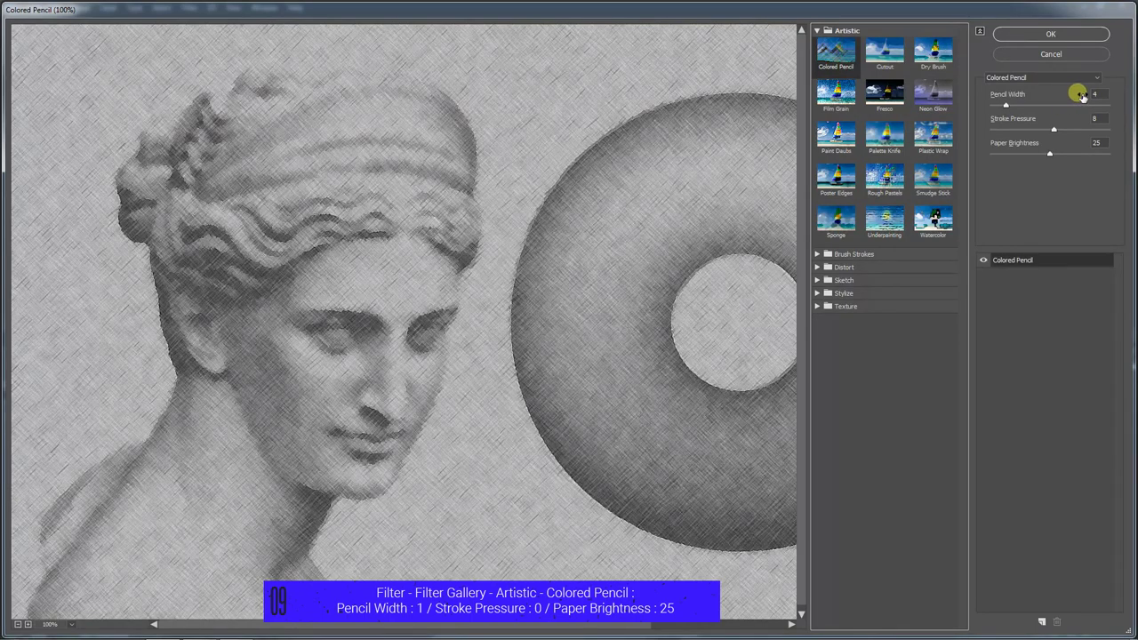
{"action": "double_click", "coordinate": [1095, 94]}
{"action": "type", "text": "1"}
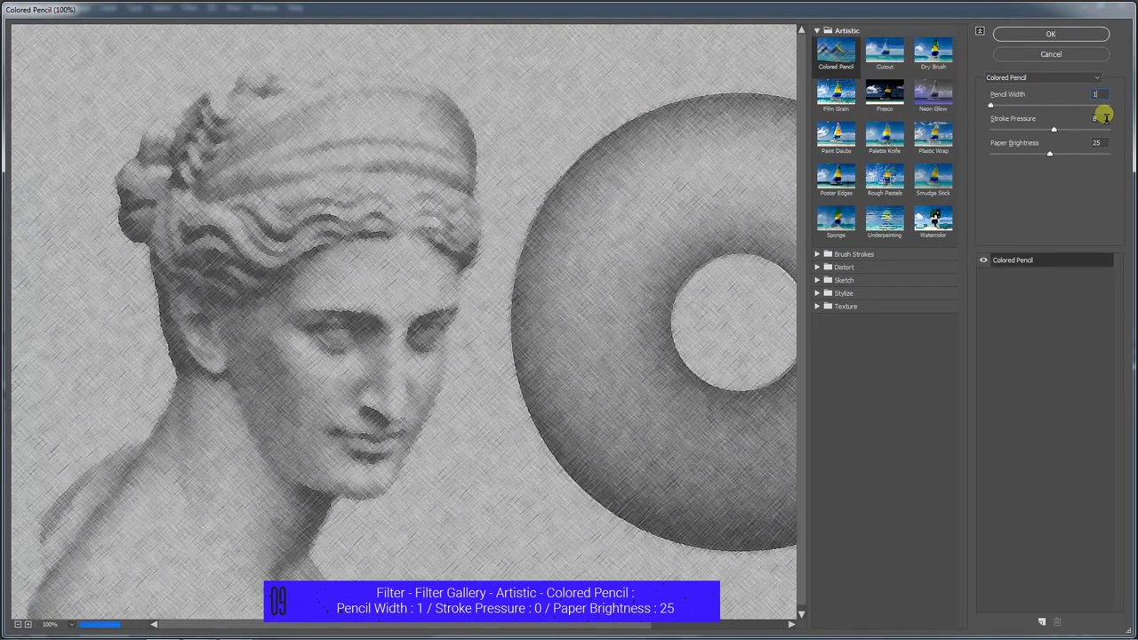
{"action": "double_click", "coordinate": [1099, 118]}
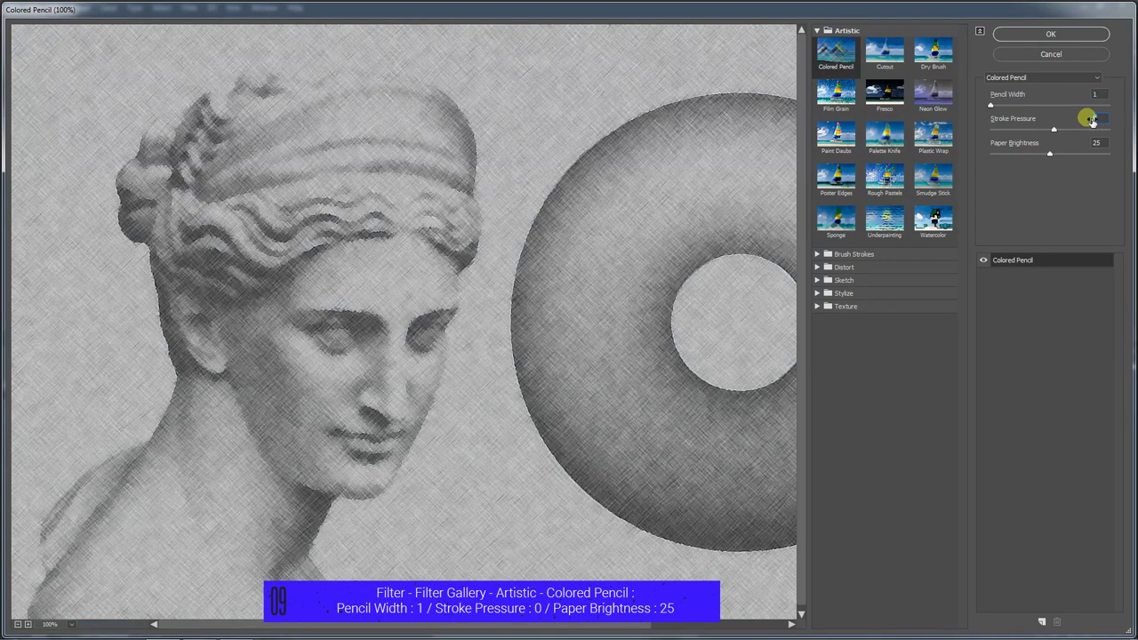
{"action": "type", "text": "0"}
{"action": "double_click", "coordinate": [1099, 142]}
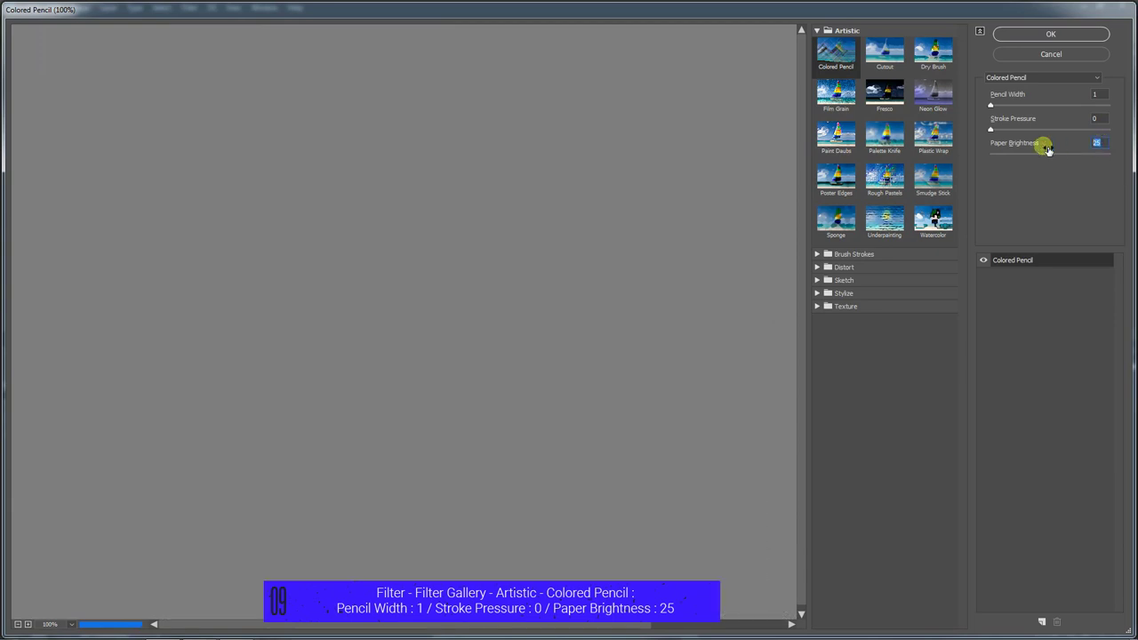
{"action": "left_click", "coordinate": [1049, 34]}
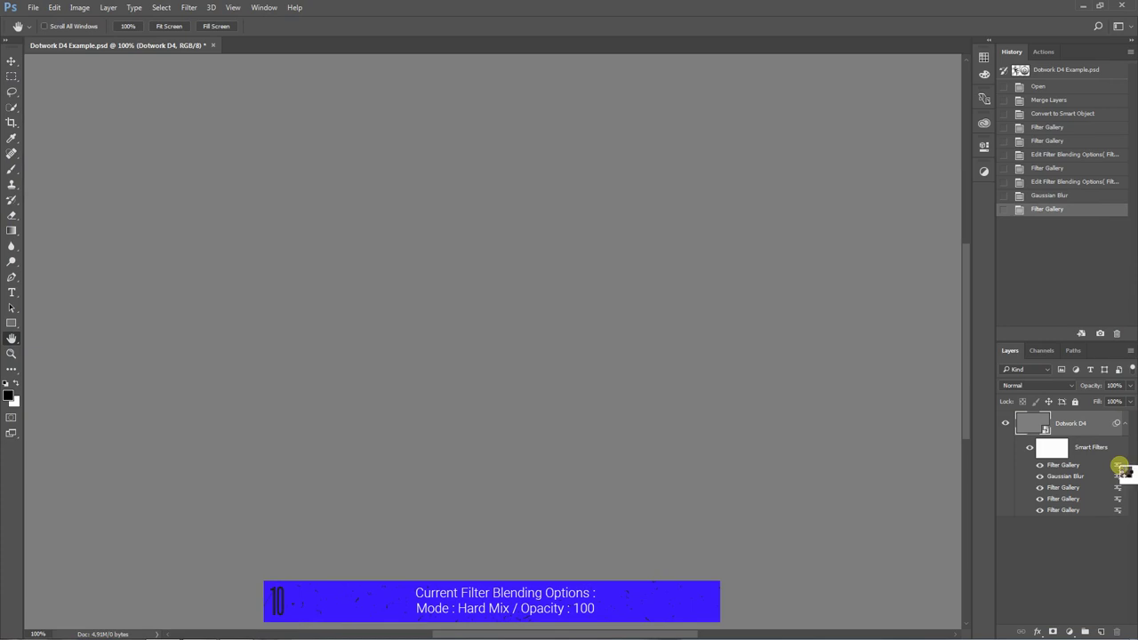
Step: Set the Colored Pencil filter's blending to Hard Mix at 100% opacity
{"action": "double_click", "coordinate": [1117, 466]}
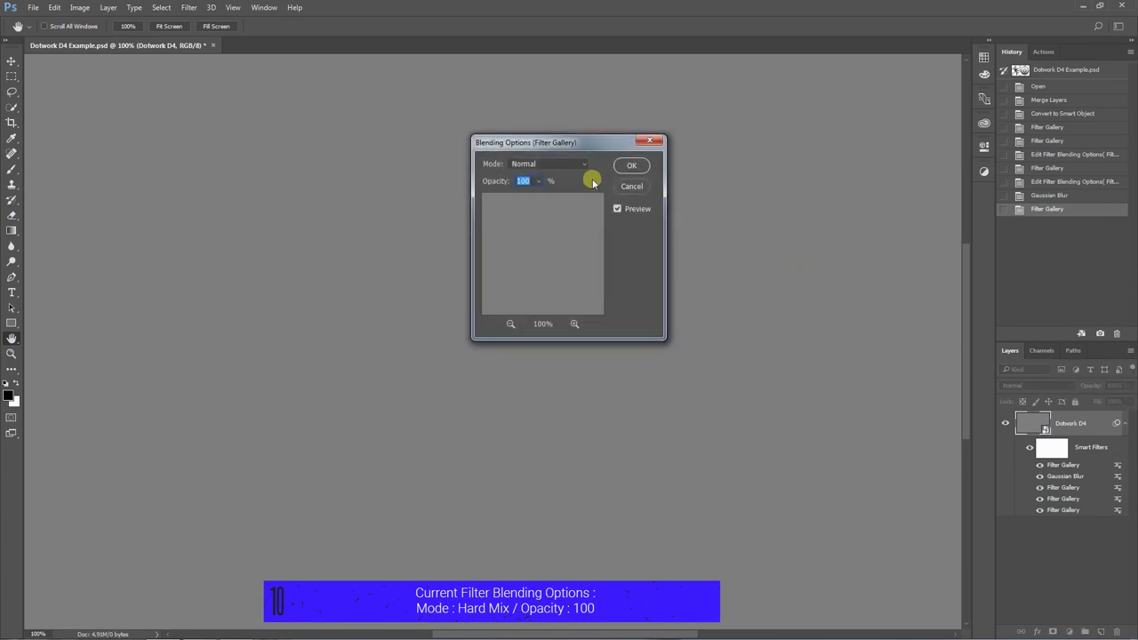
{"action": "left_click", "coordinate": [565, 165]}
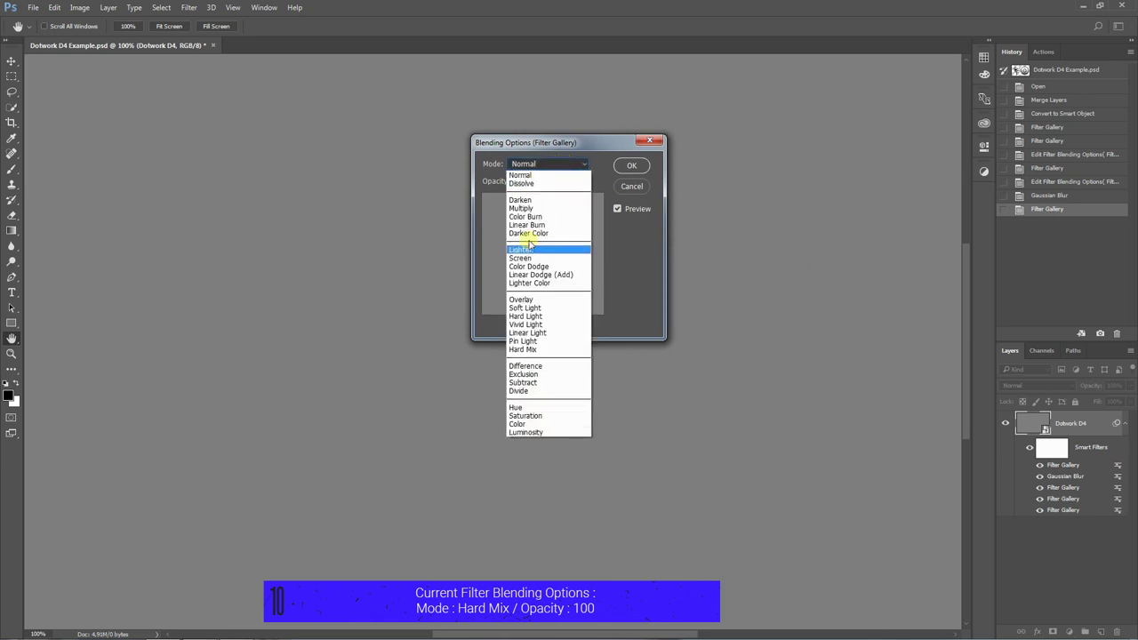
{"action": "left_click", "coordinate": [561, 351]}
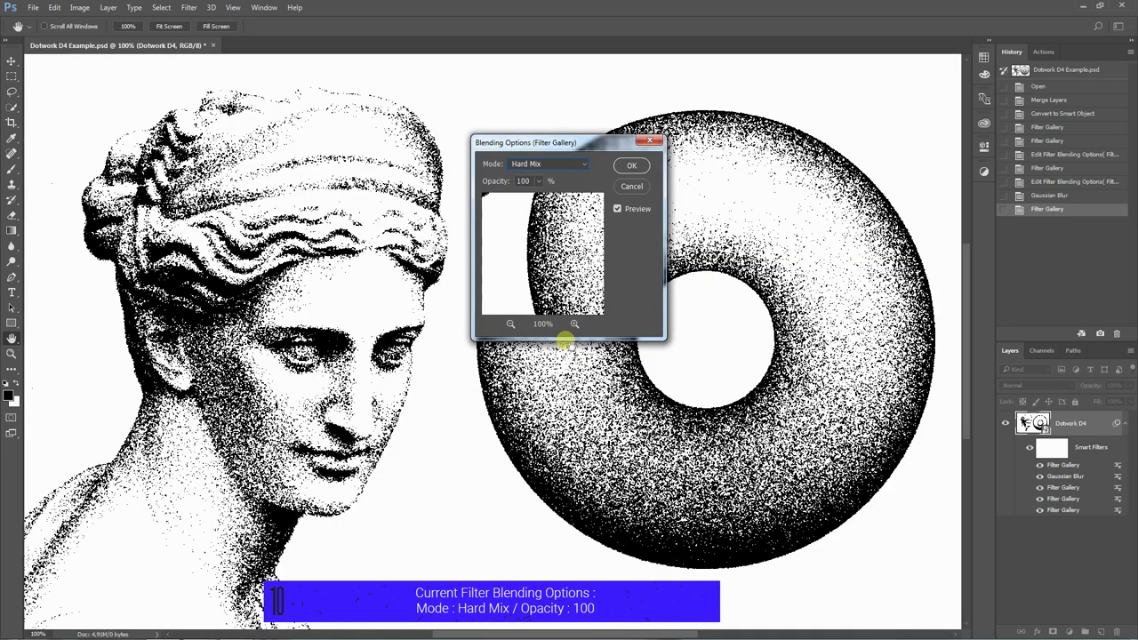
{"action": "left_click", "coordinate": [635, 166]}
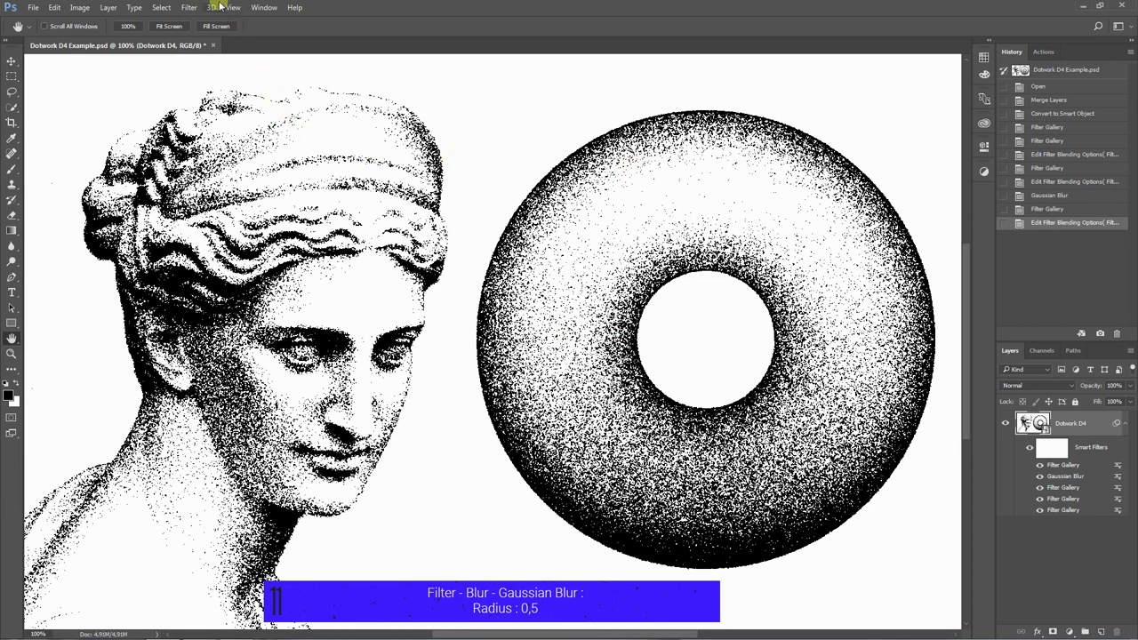
Step: Add a second Gaussian Blur smart filter with radius 0,5 pixels
{"action": "left_click", "coordinate": [191, 7]}
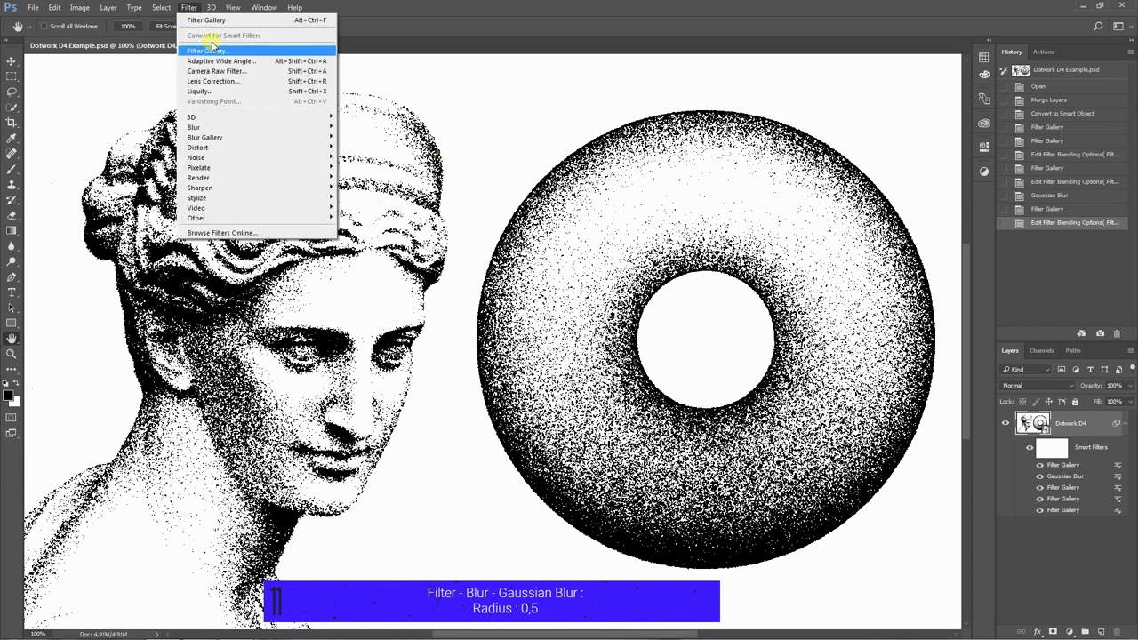
{"action": "mouse_move", "coordinate": [194, 127]}
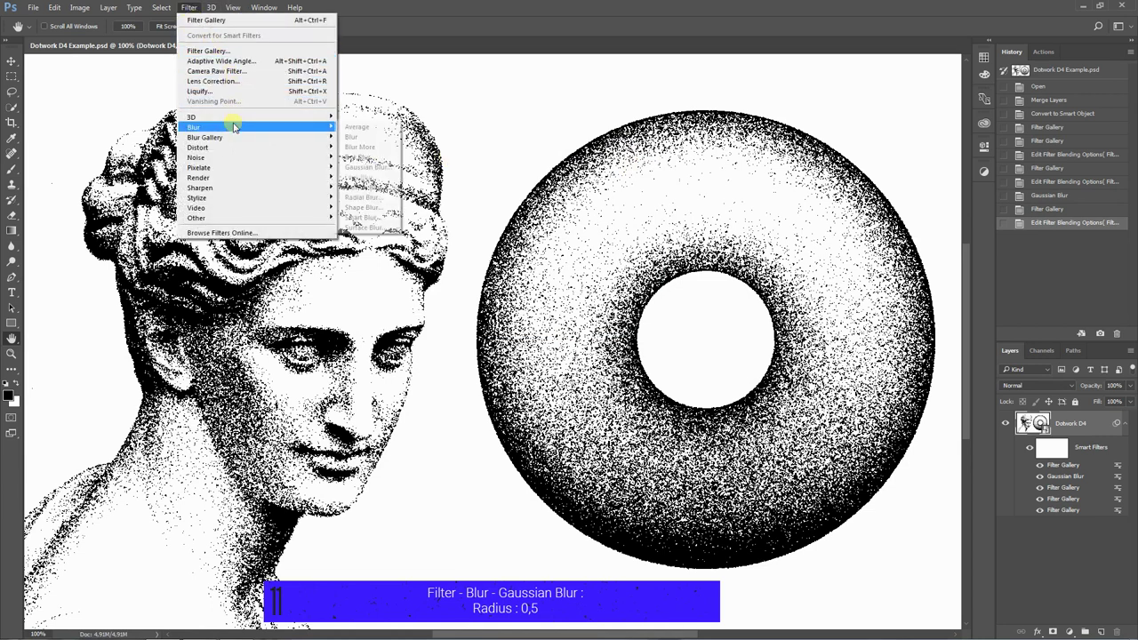
{"action": "left_click", "coordinate": [365, 167]}
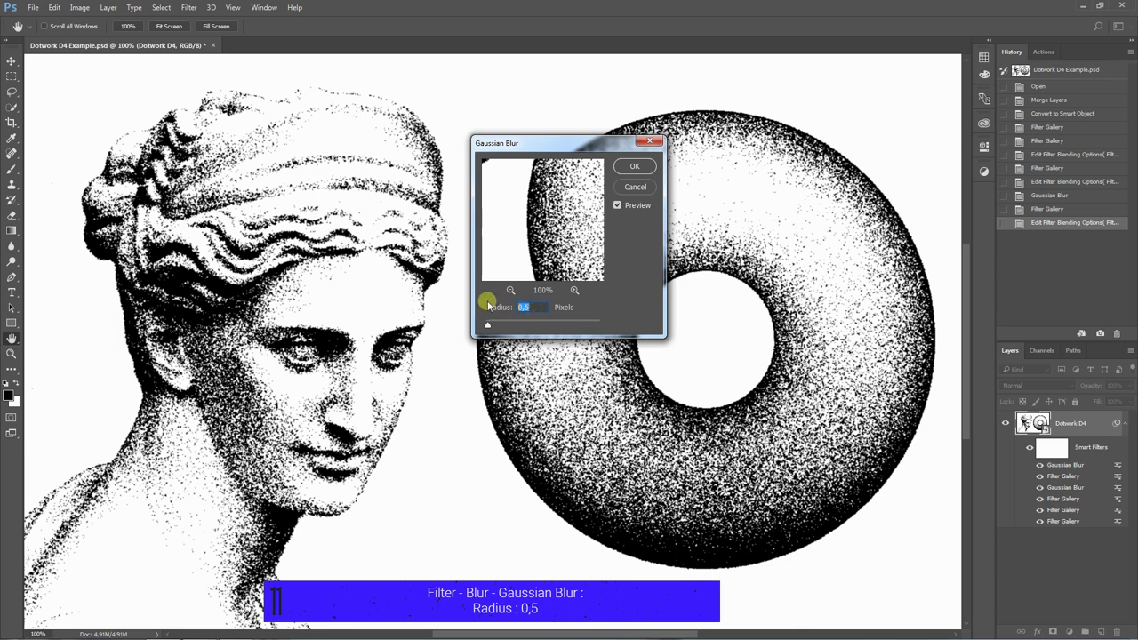
{"action": "left_click", "coordinate": [636, 169]}
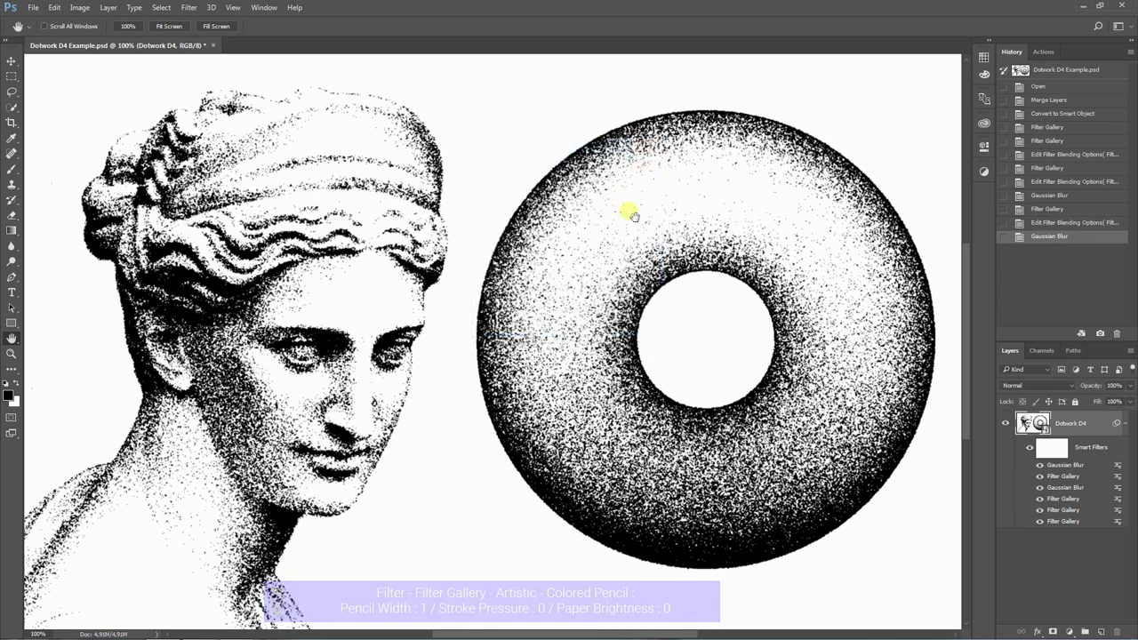
Step: Add a Colored Pencil filter with Pencil Width 1, Stroke Pressure 0 and Paper Brightness 0
{"action": "left_click", "coordinate": [188, 8]}
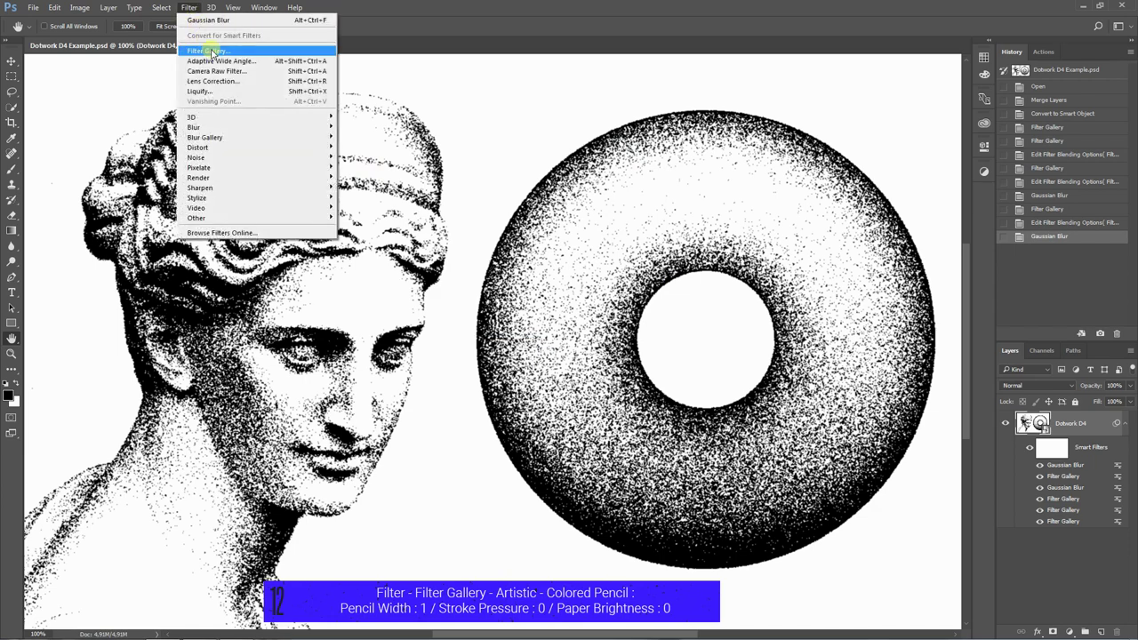
{"action": "left_click", "coordinate": [212, 52]}
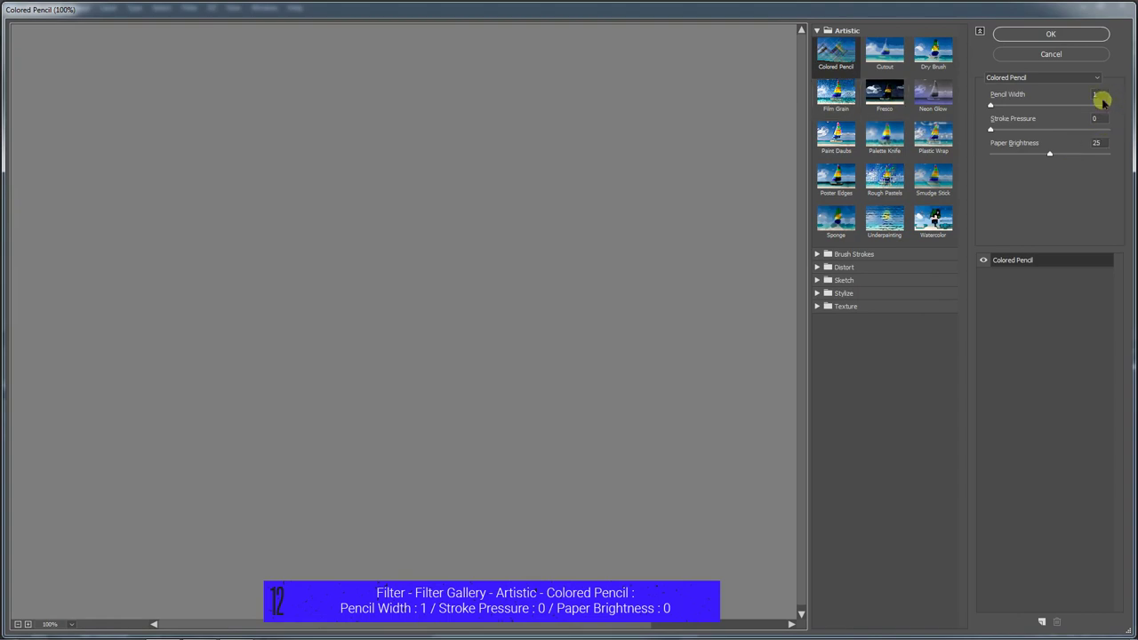
{"action": "left_click", "coordinate": [1103, 144]}
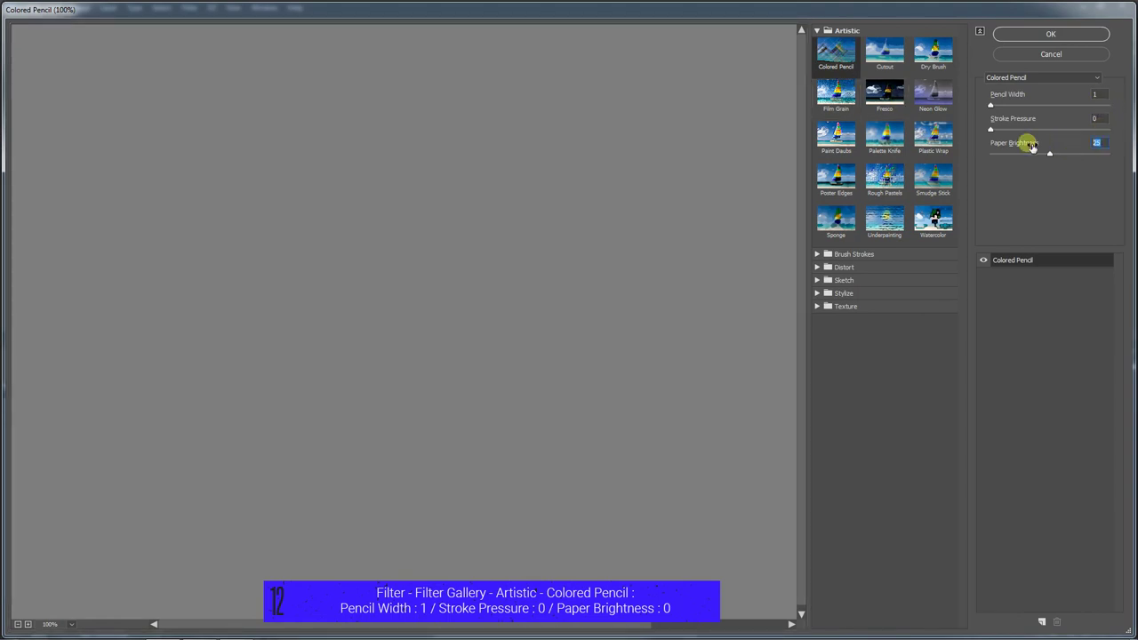
{"action": "type", "text": "0"}
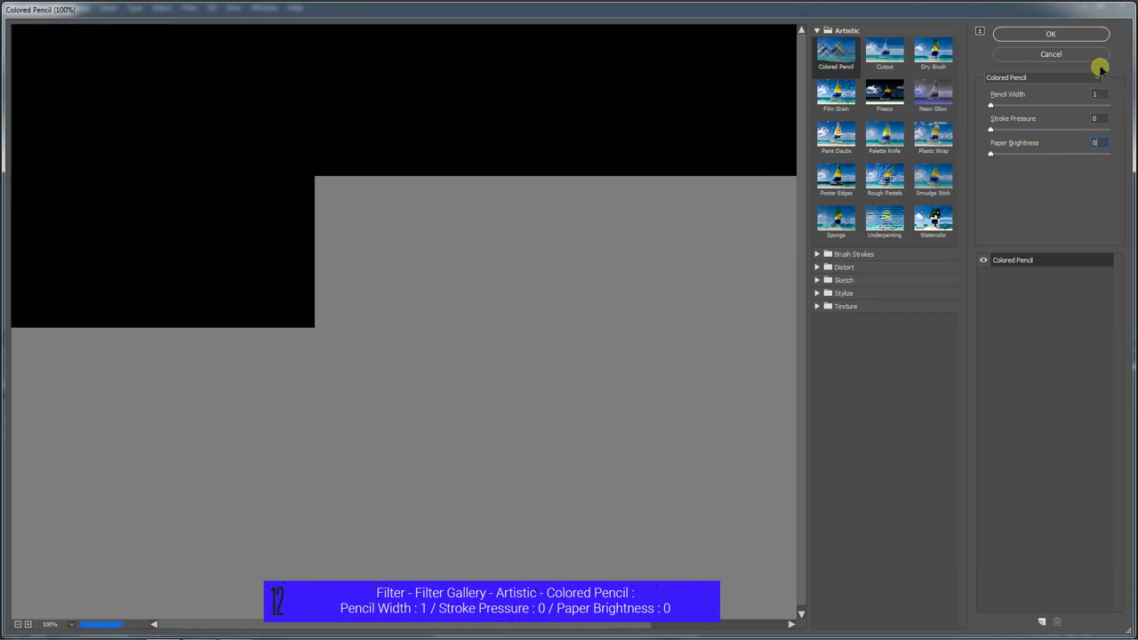
{"action": "left_click", "coordinate": [1053, 35]}
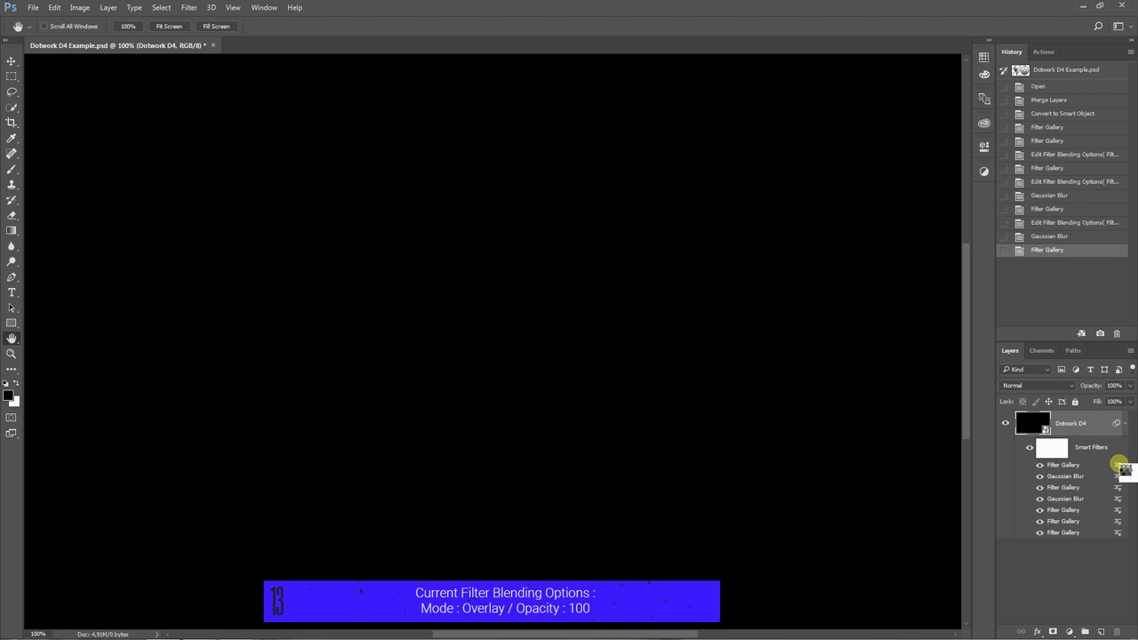
Step: Set the new Colored Pencil filter's blending to Overlay mode at 100% opacity
{"action": "double_click", "coordinate": [1120, 466]}
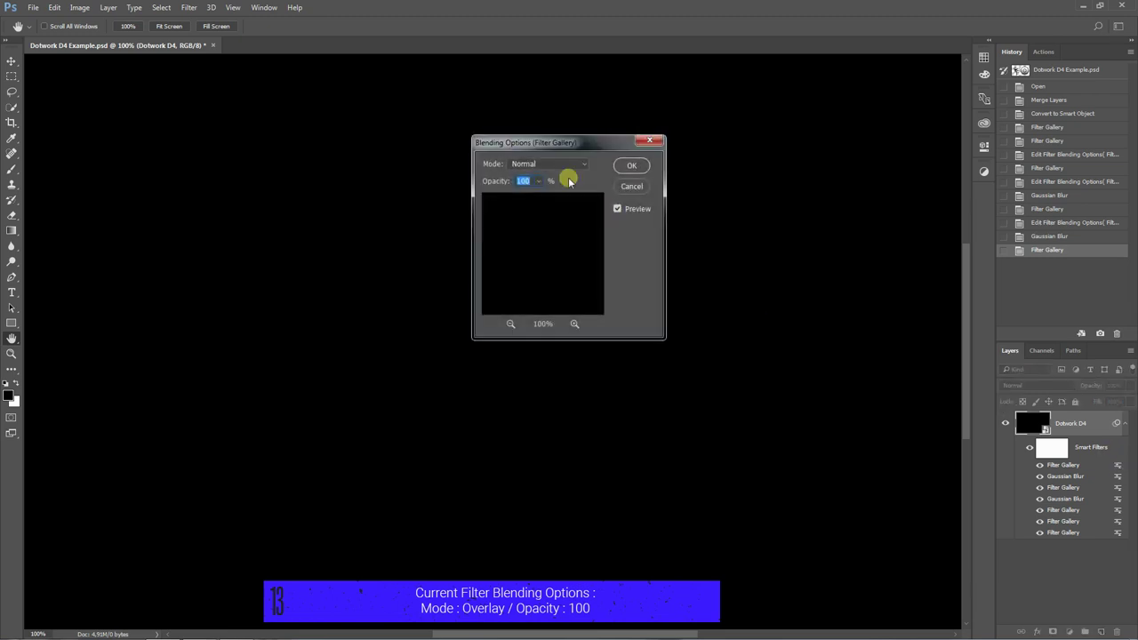
{"action": "left_click", "coordinate": [548, 166]}
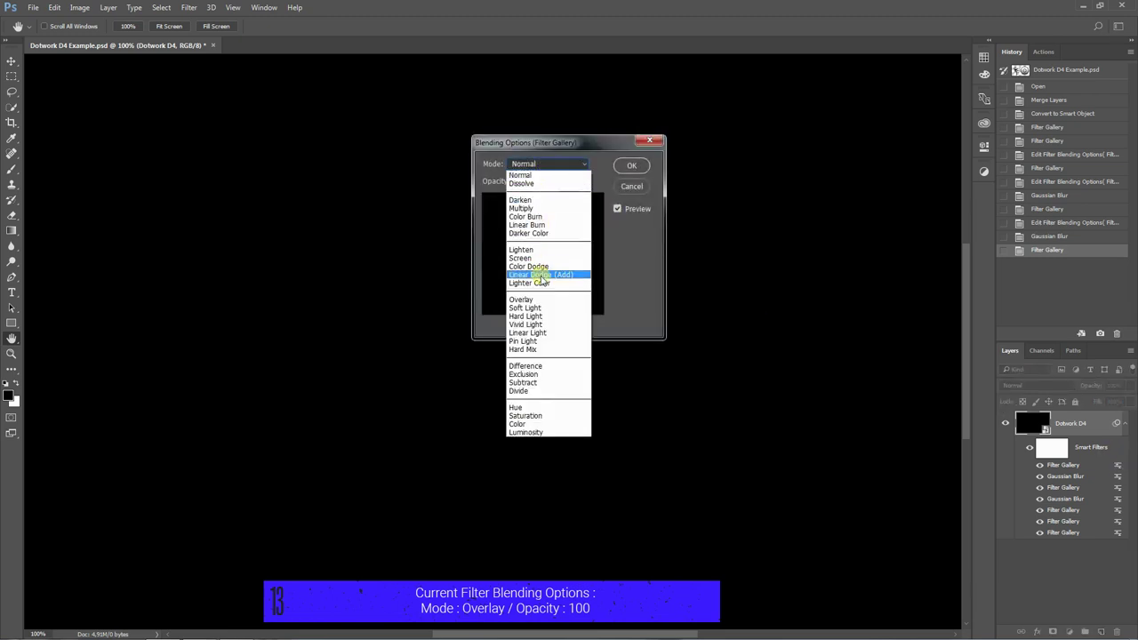
{"action": "left_click", "coordinate": [545, 300]}
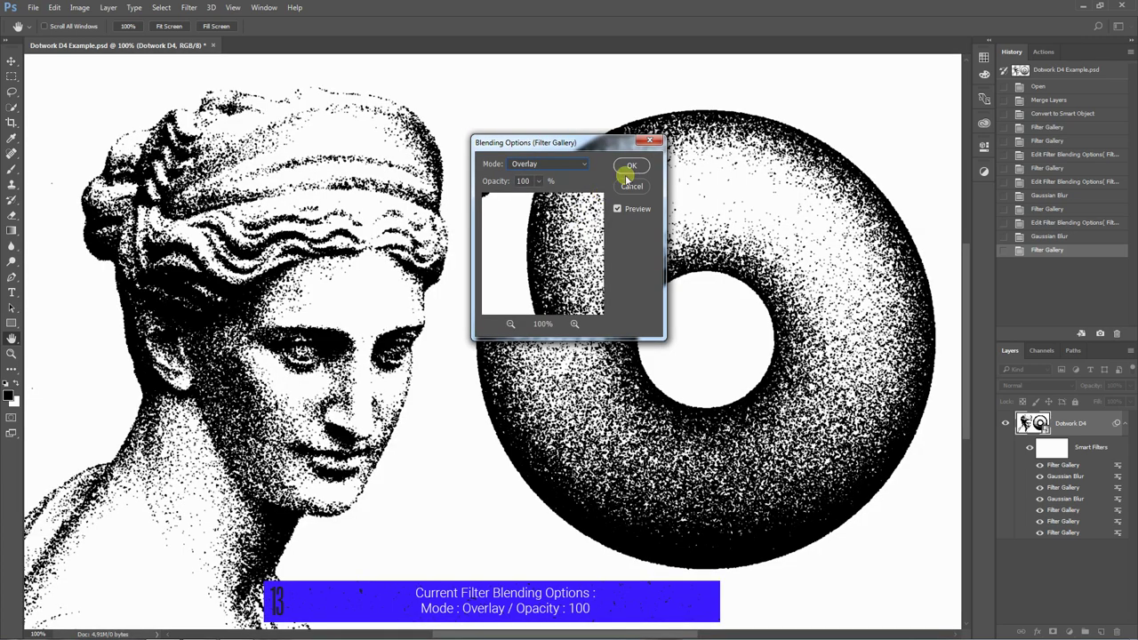
{"action": "left_click", "coordinate": [631, 167]}
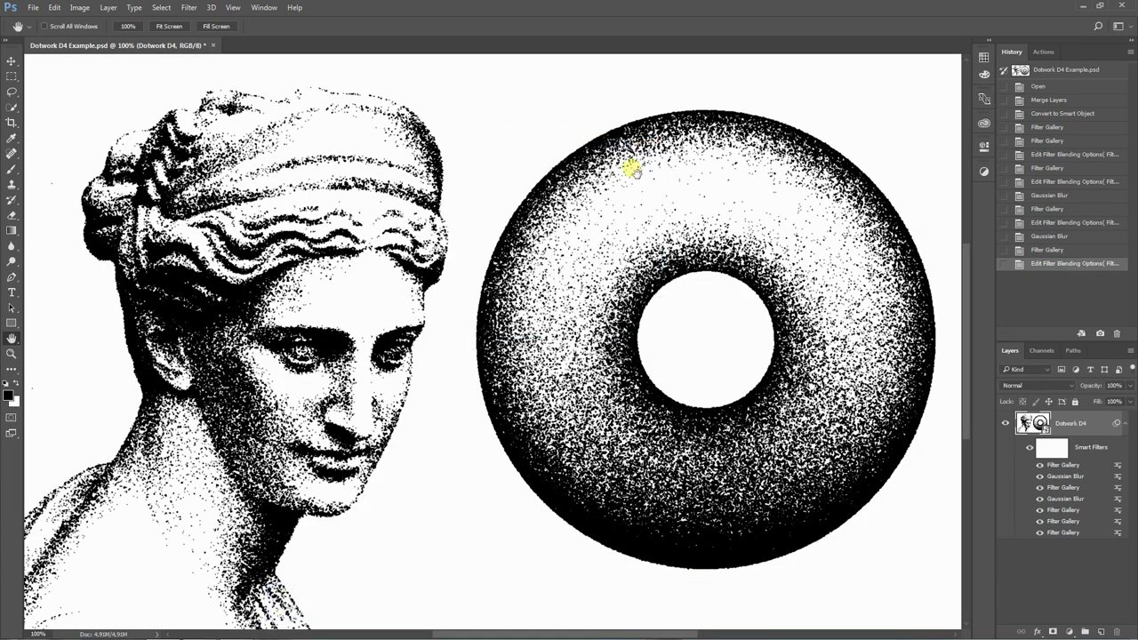
Step: Apply another Colored Pencil filter at Width 1, Pressure 0, Brightness 0
{"action": "left_click", "coordinate": [188, 9]}
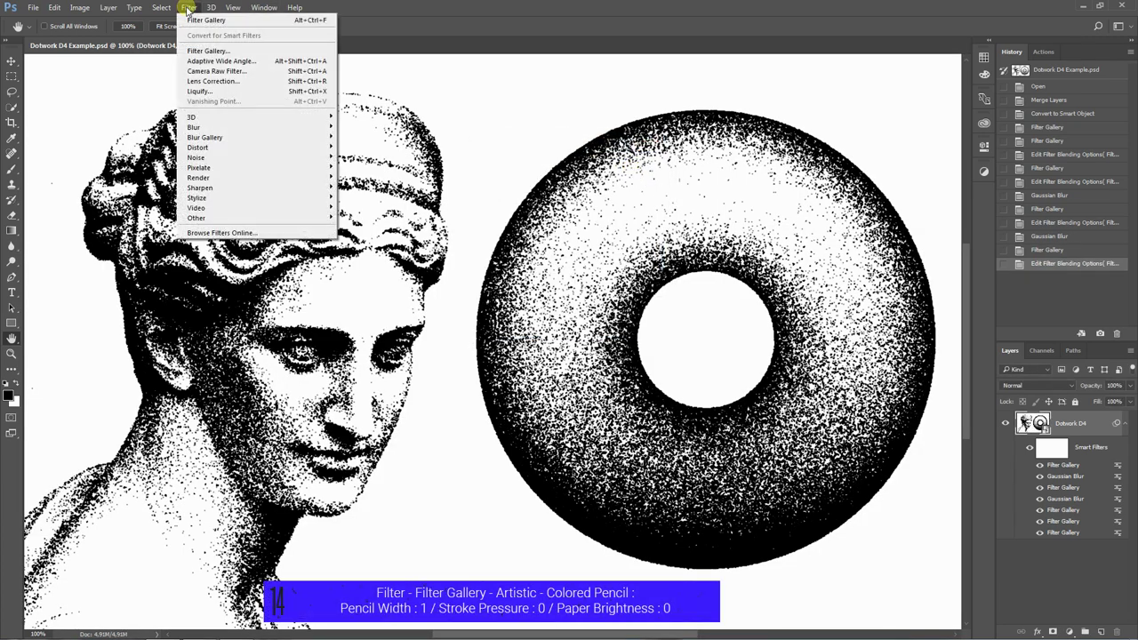
{"action": "left_click", "coordinate": [207, 53]}
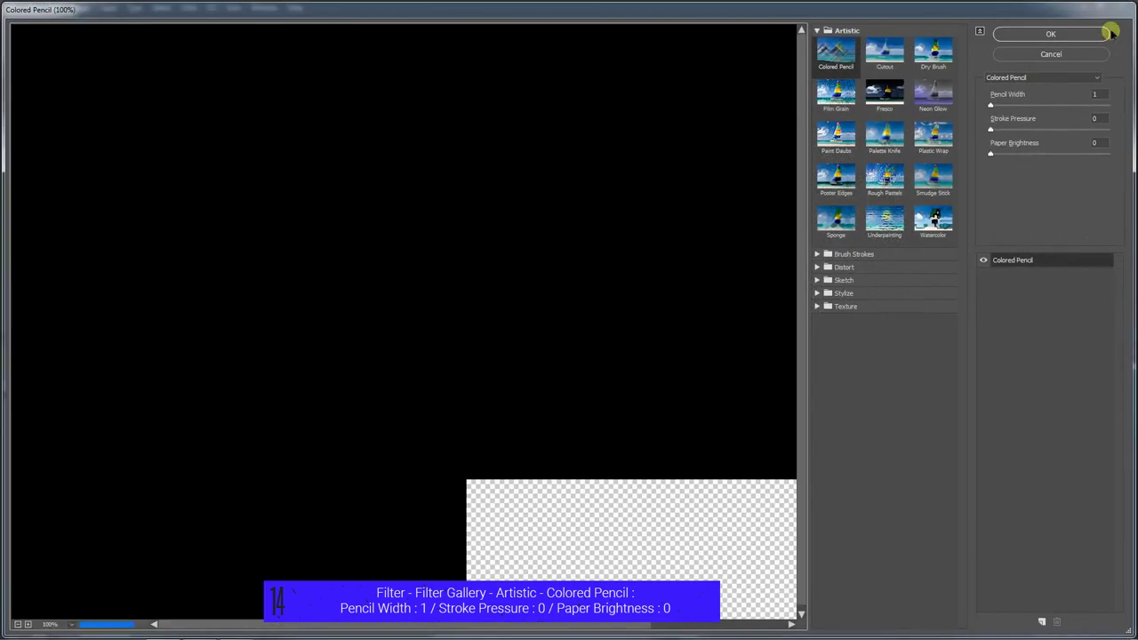
{"action": "left_click", "coordinate": [1051, 33]}
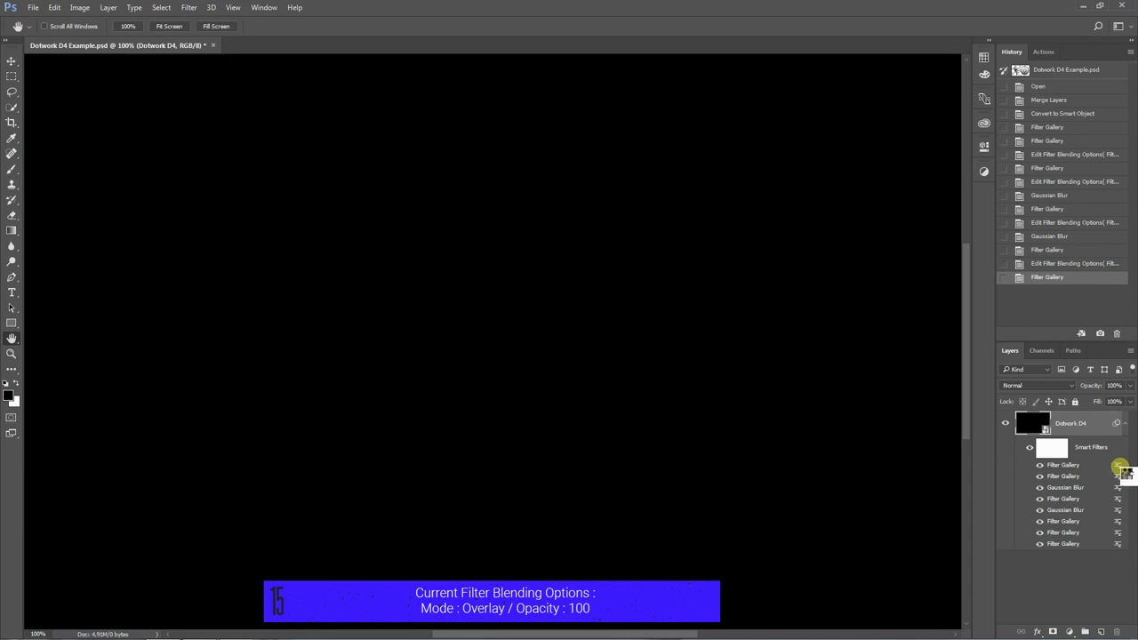
Step: Blend the newest Colored Pencil filter in Overlay mode at 100% opacity
{"action": "double_click", "coordinate": [1122, 472]}
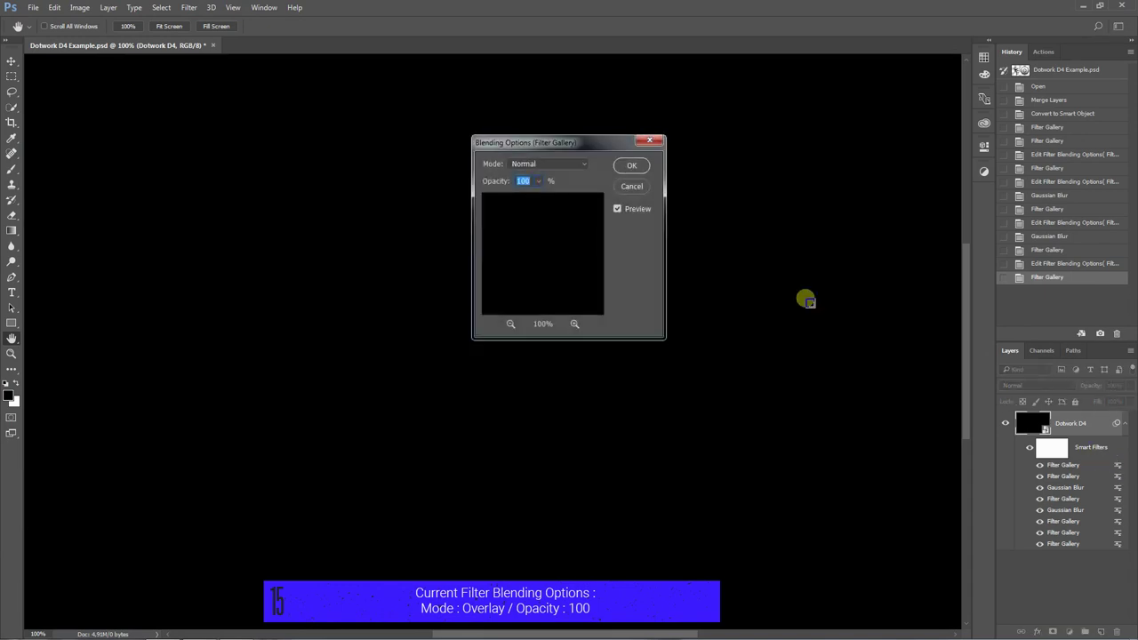
{"action": "left_click", "coordinate": [568, 165]}
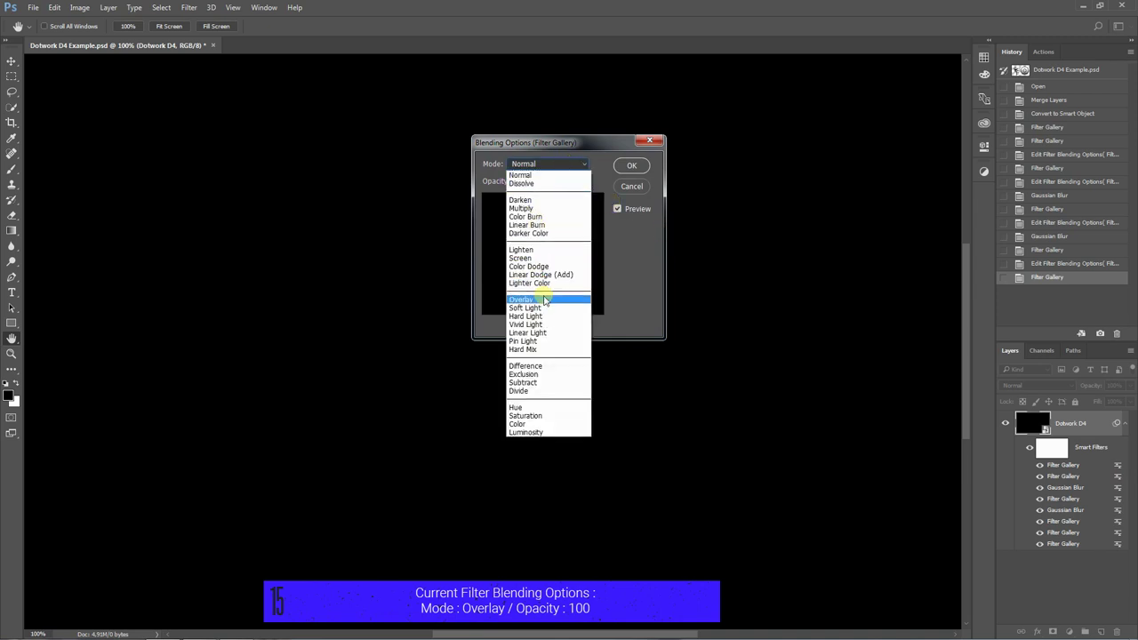
{"action": "left_click", "coordinate": [545, 300]}
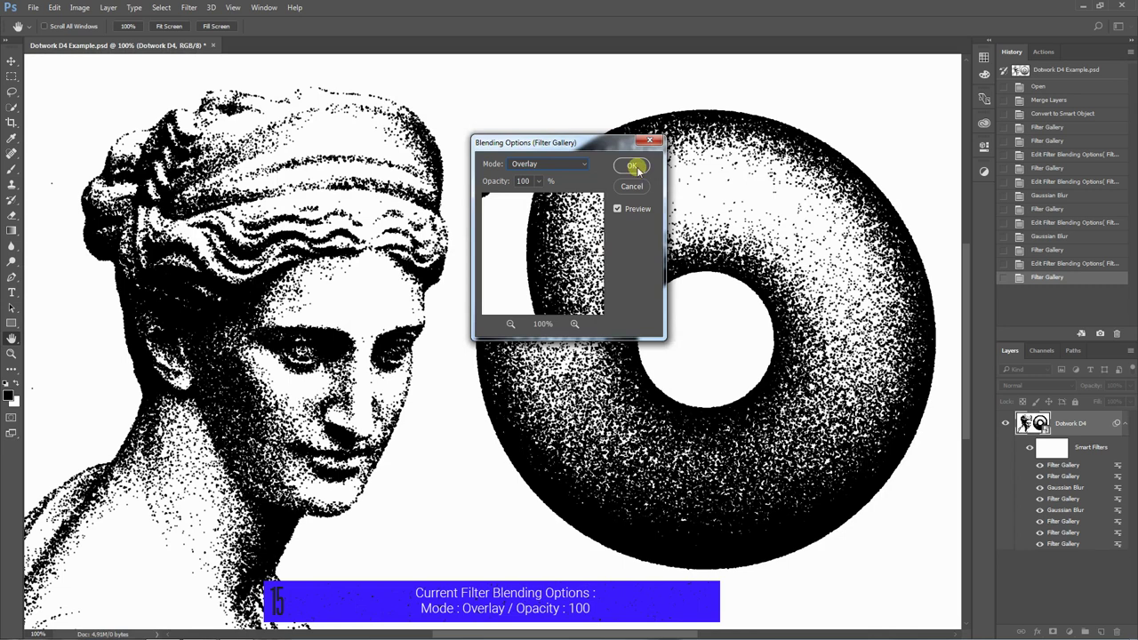
{"action": "left_click", "coordinate": [633, 165]}
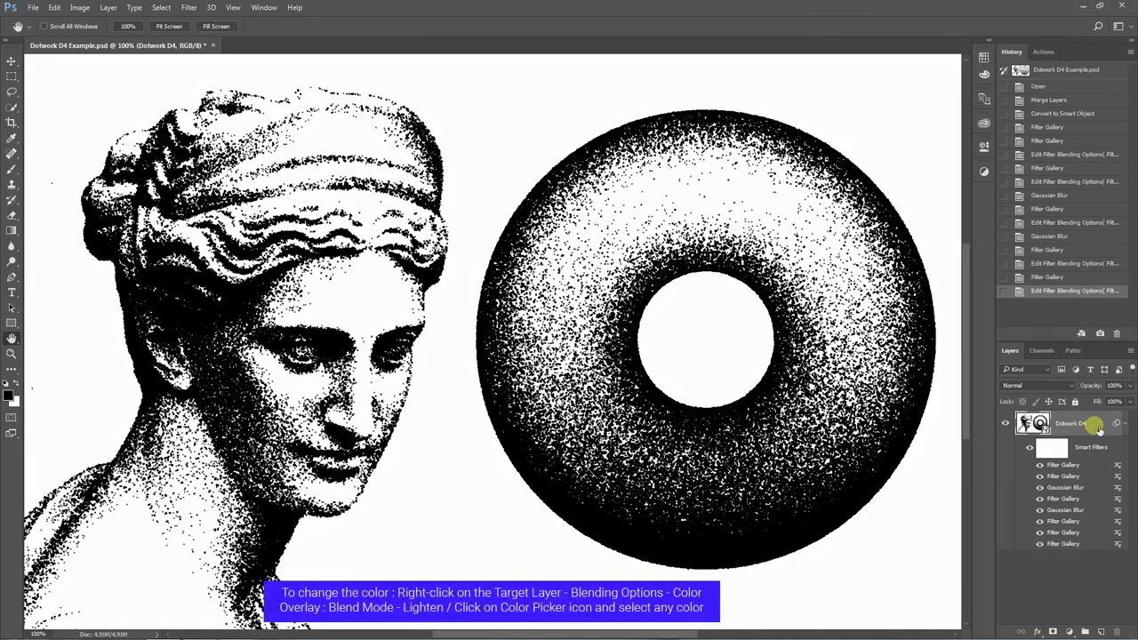
Step: Give the Dotwork D4 layer a Lighten-mode Color Overlay in dark grey #3b3b3b
{"action": "right_click", "coordinate": [1102, 428]}
{"action": "left_click", "coordinate": [933, 71]}
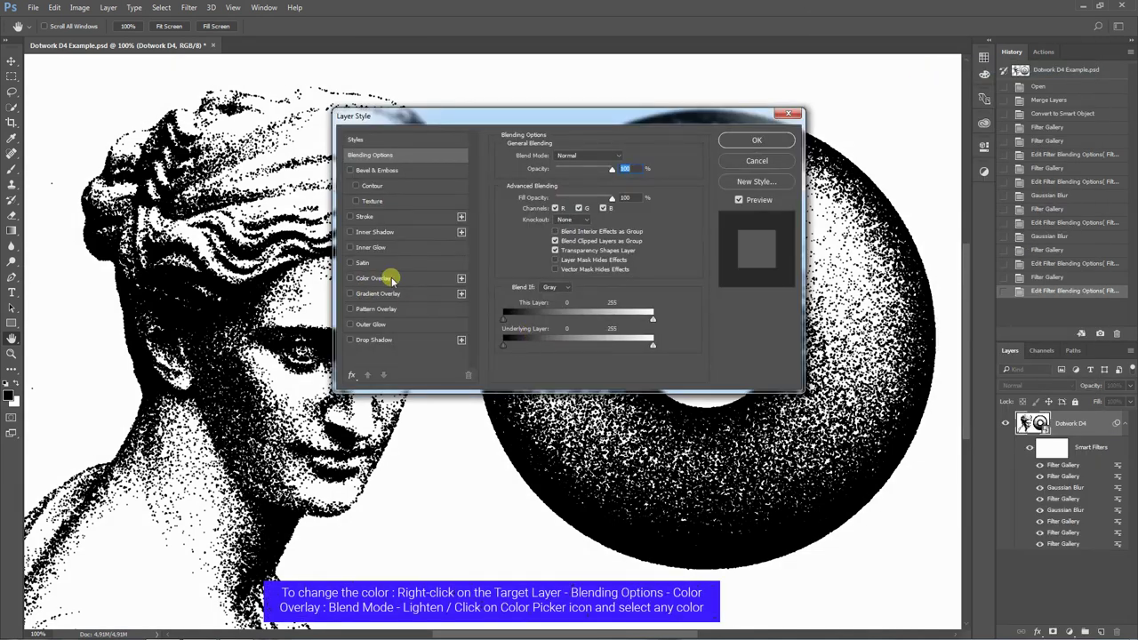
{"action": "left_click", "coordinate": [391, 279]}
{"action": "left_click", "coordinate": [634, 157]}
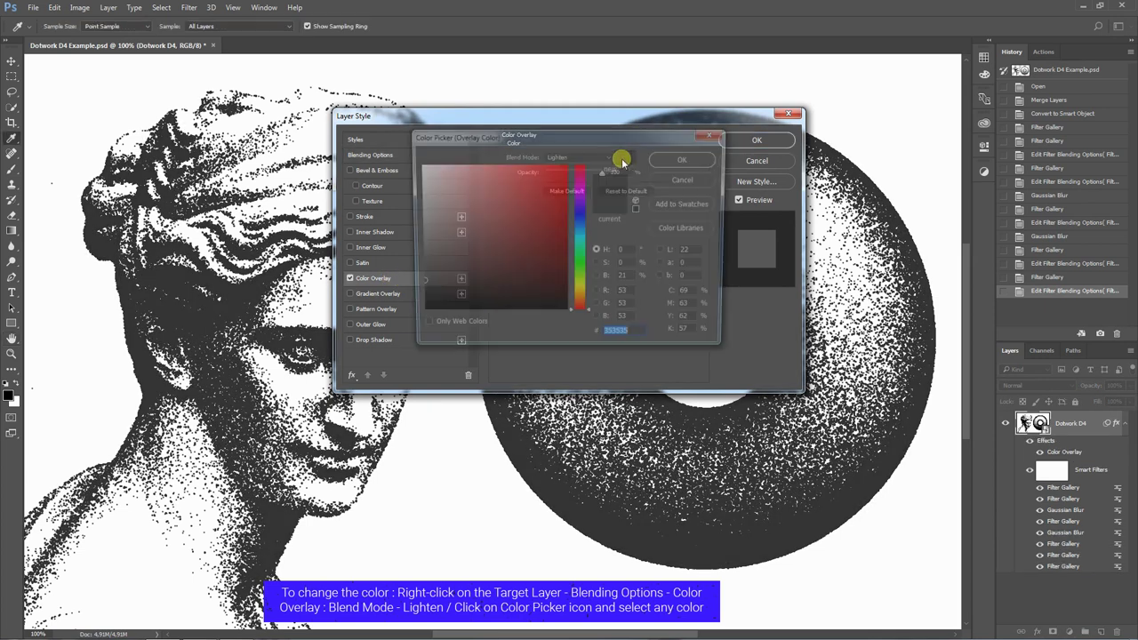
{"action": "left_click_drag", "start_coordinate": [580, 240], "coordinate": [583, 213]}
{"action": "left_click", "coordinate": [503, 276]}
{"action": "mouse_move", "coordinate": [503, 276]}
{"action": "left_mouse_down"}
{"action": "mouse_move", "coordinate": [506, 203]}
{"action": "mouse_move", "coordinate": [447, 236]}
{"action": "mouse_move", "coordinate": [401, 282]}
{"action": "left_mouse_up"}
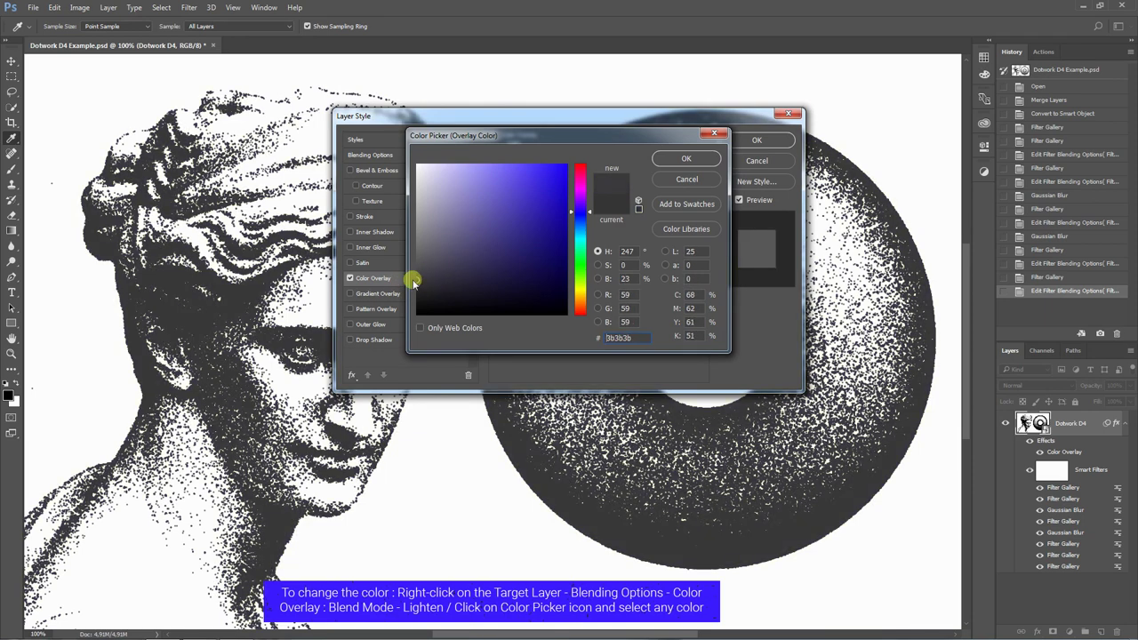
{"action": "left_click", "coordinate": [686, 159]}
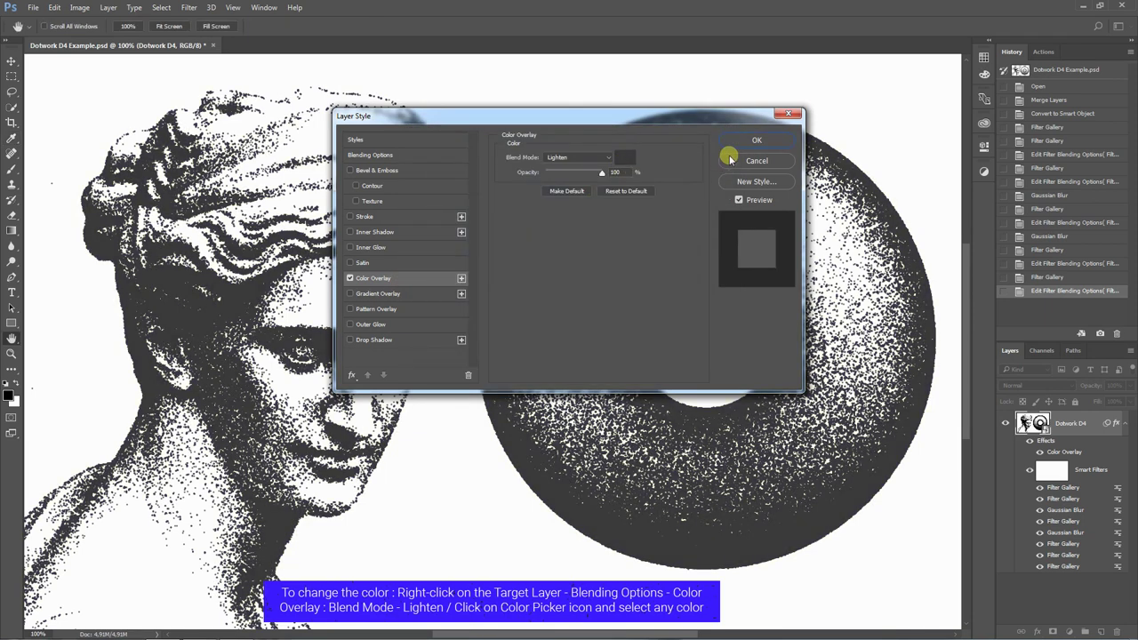
{"action": "left_click", "coordinate": [755, 141]}
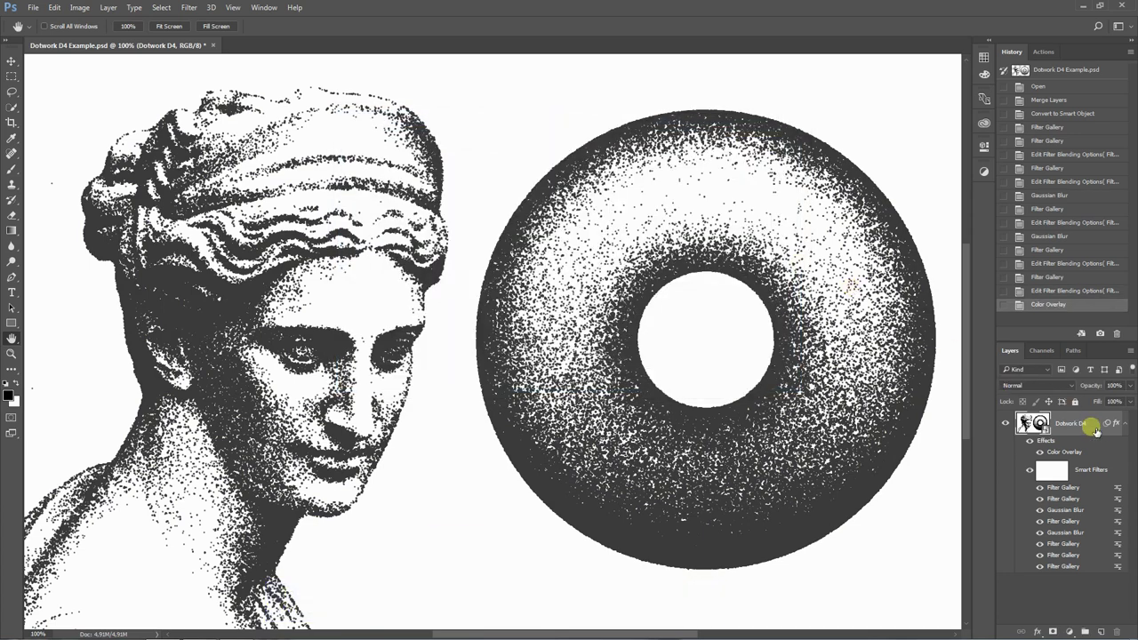
Step: Open the Dotwork D4 smart object contents, add Levels with black input 111, and save
{"action": "right_click", "coordinate": [1095, 425]}
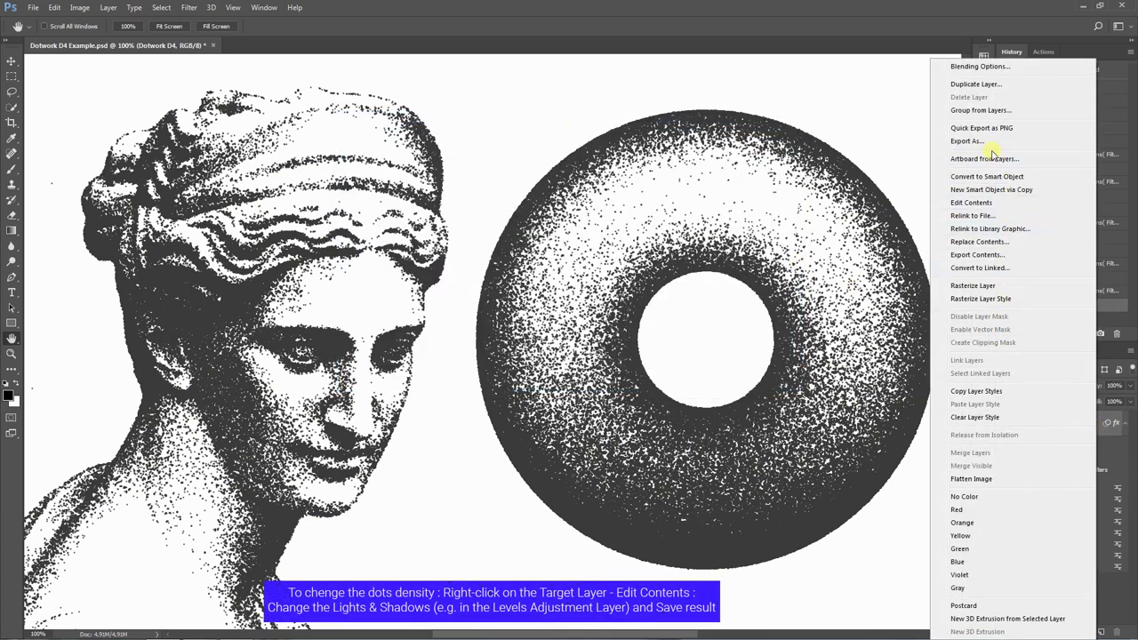
{"action": "left_click", "coordinate": [987, 203]}
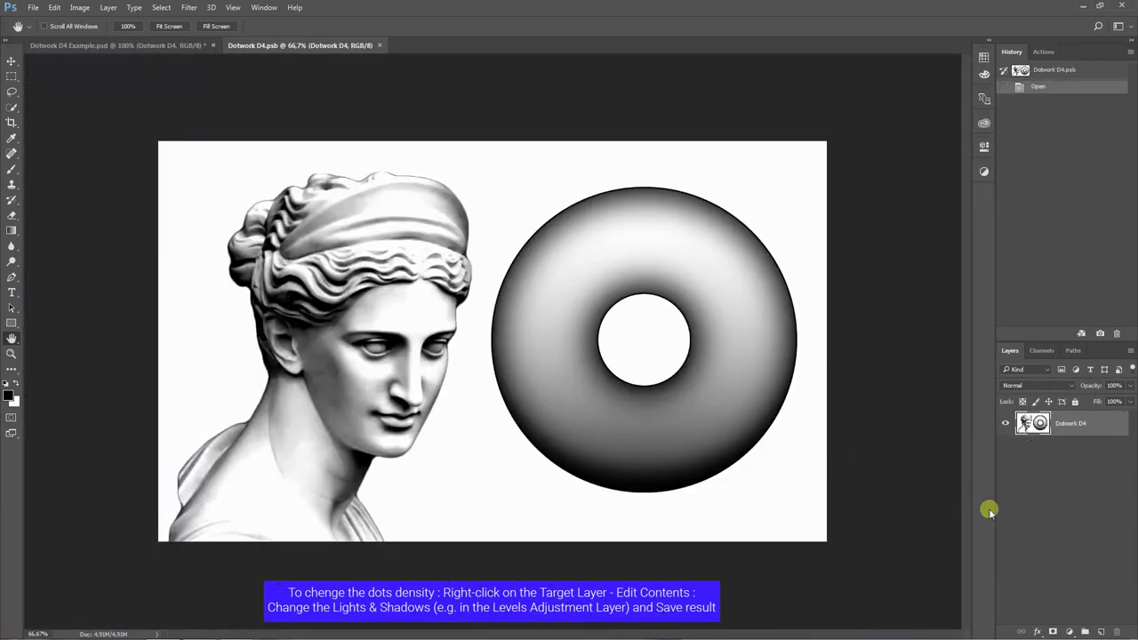
{"action": "left_click", "coordinate": [1068, 631]}
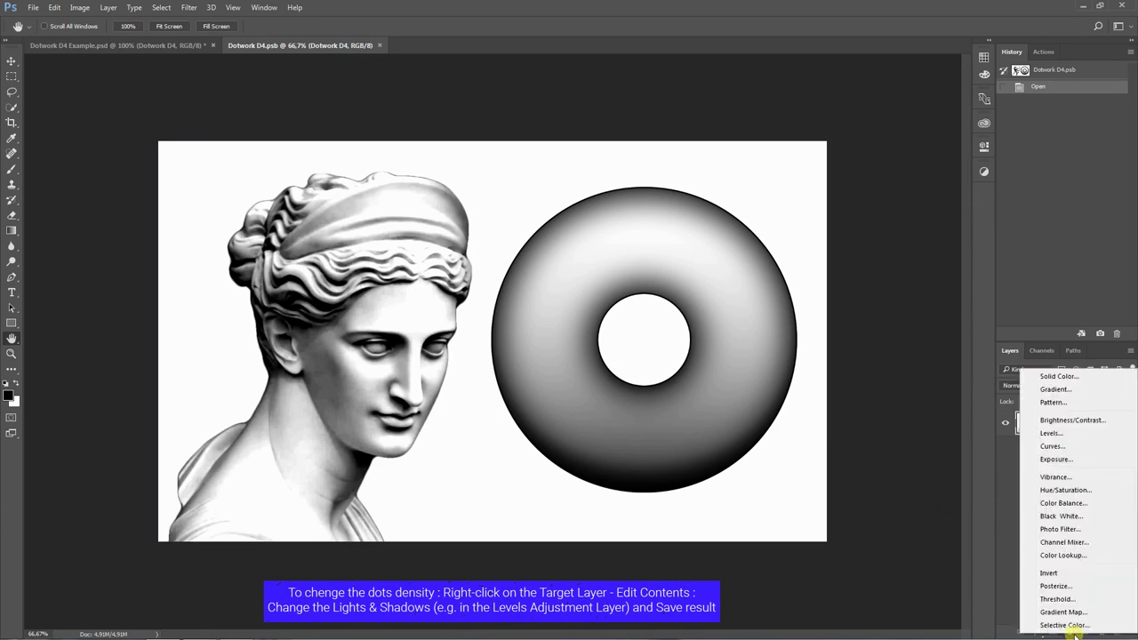
{"action": "left_click", "coordinate": [1061, 433]}
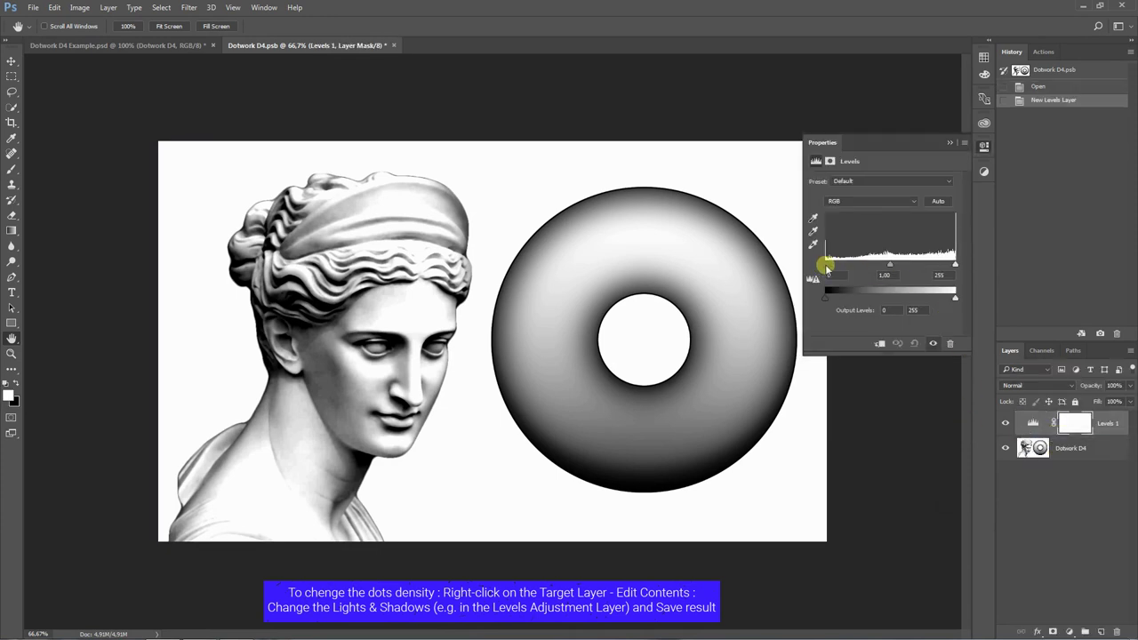
{"action": "left_click_drag", "start_coordinate": [826, 264], "coordinate": [881, 264]}
{"action": "left_click", "coordinate": [32, 8]}
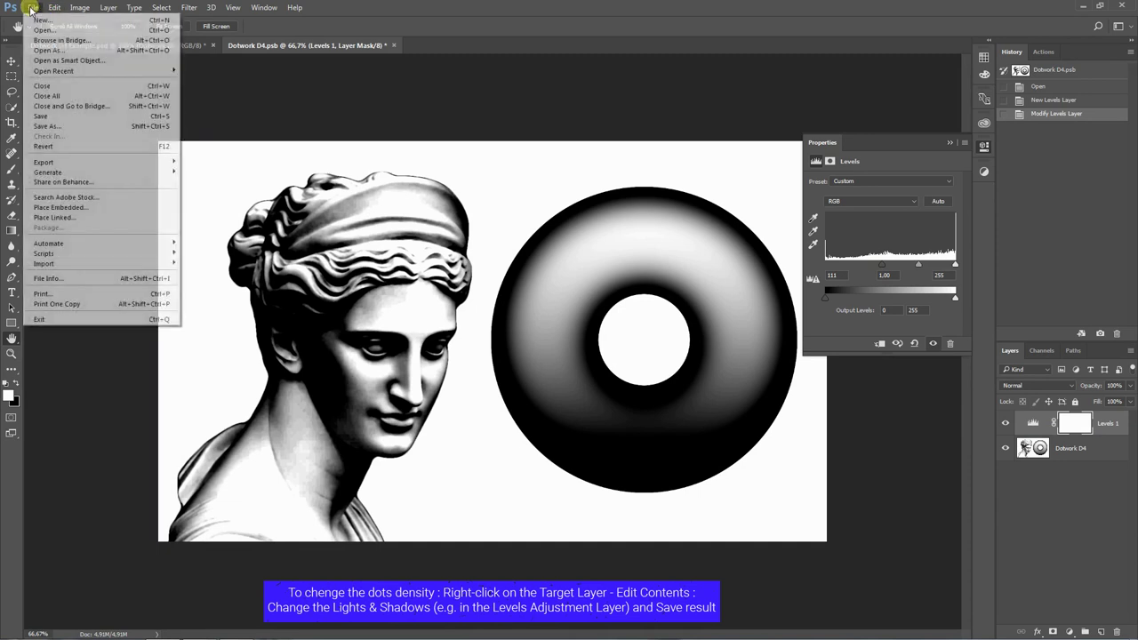
{"action": "left_click", "coordinate": [46, 117]}
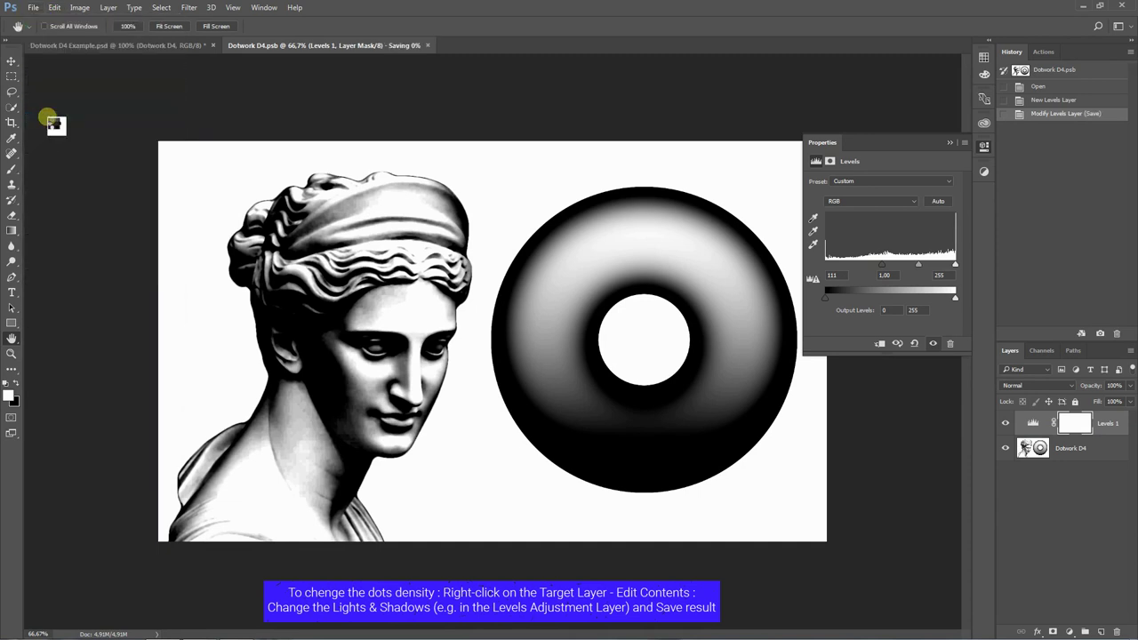
Step: Compare with the Example tab, readjust the Levels sliders to brighten, and save the contents
{"action": "left_click", "coordinate": [99, 47]}
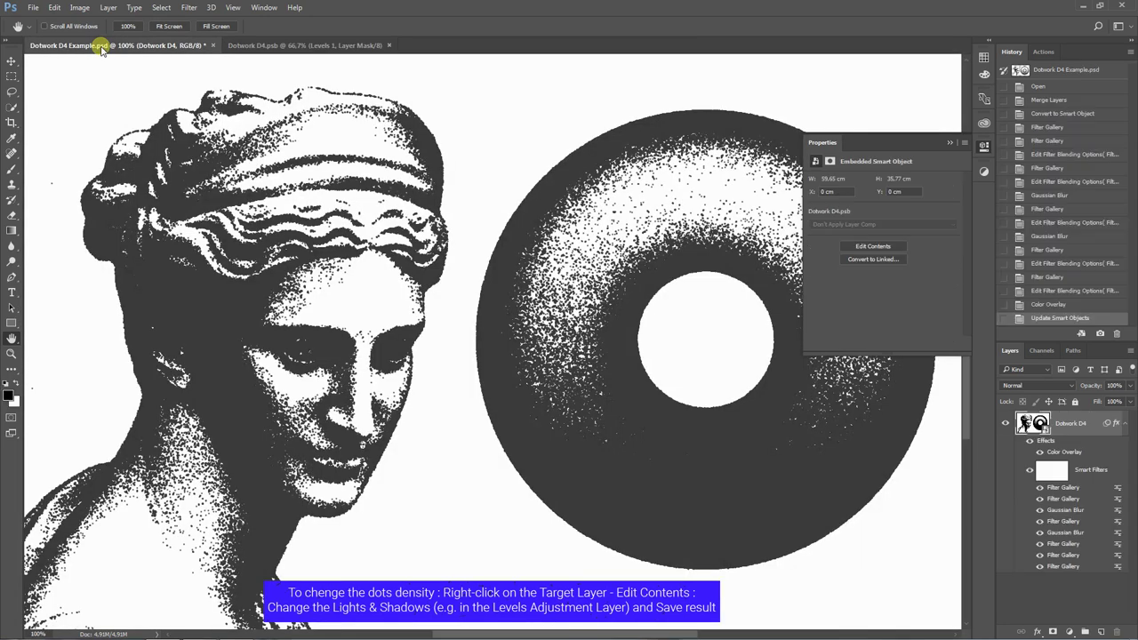
{"action": "left_click", "coordinate": [257, 46]}
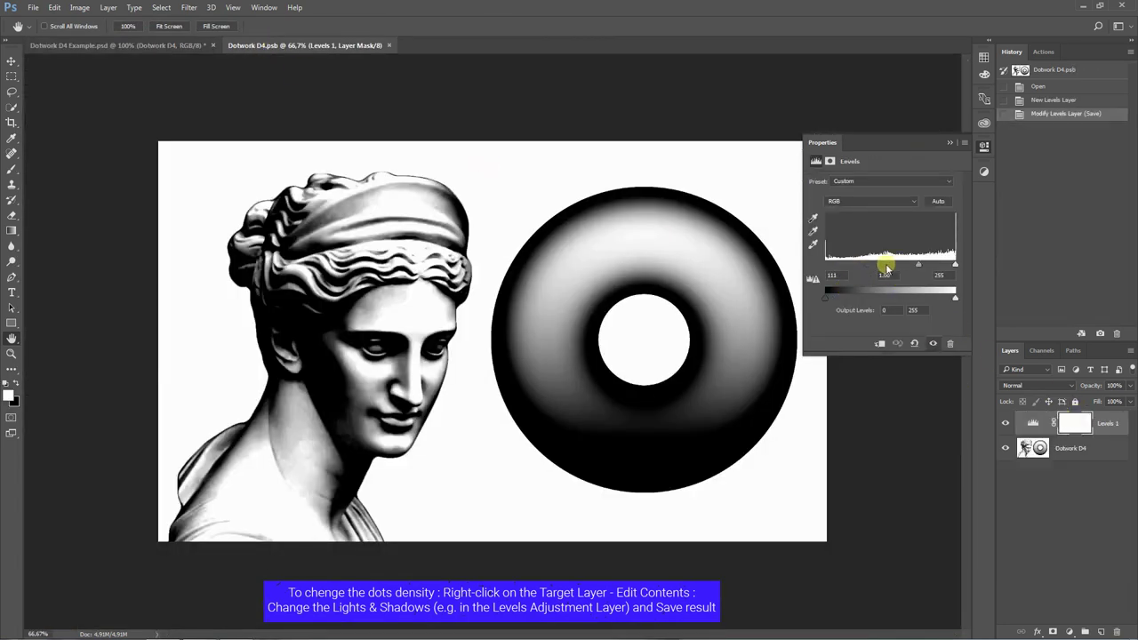
{"action": "left_click_drag", "start_coordinate": [886, 265], "coordinate": [824, 265]}
{"action": "left_click_drag", "start_coordinate": [953, 265], "coordinate": [895, 265]}
{"action": "left_click", "coordinate": [33, 7]}
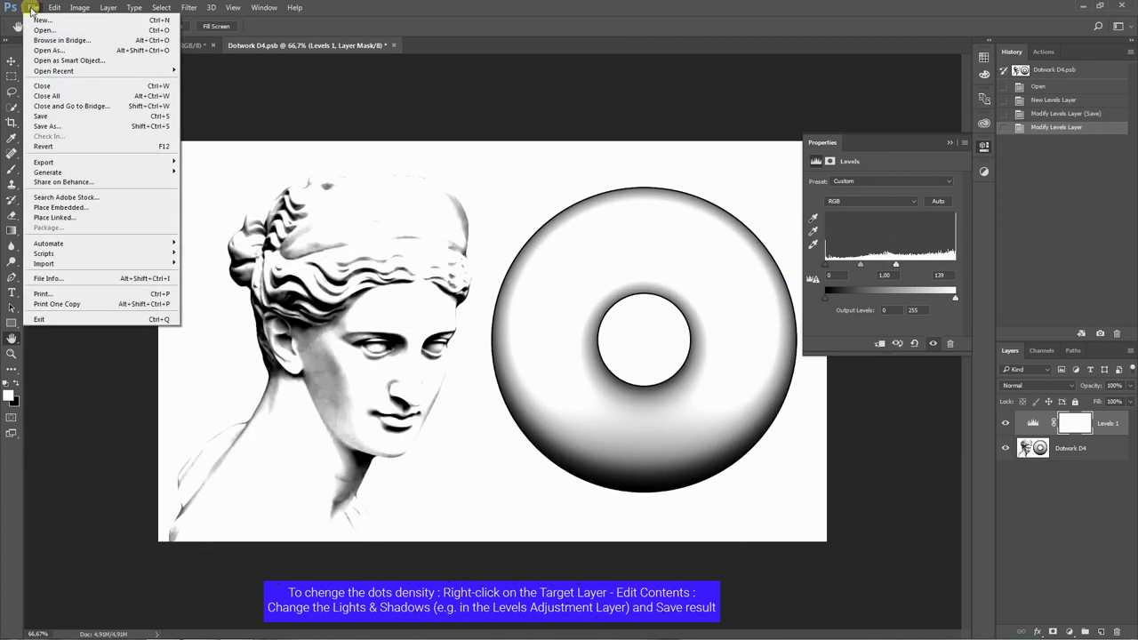
{"action": "left_click", "coordinate": [56, 119]}
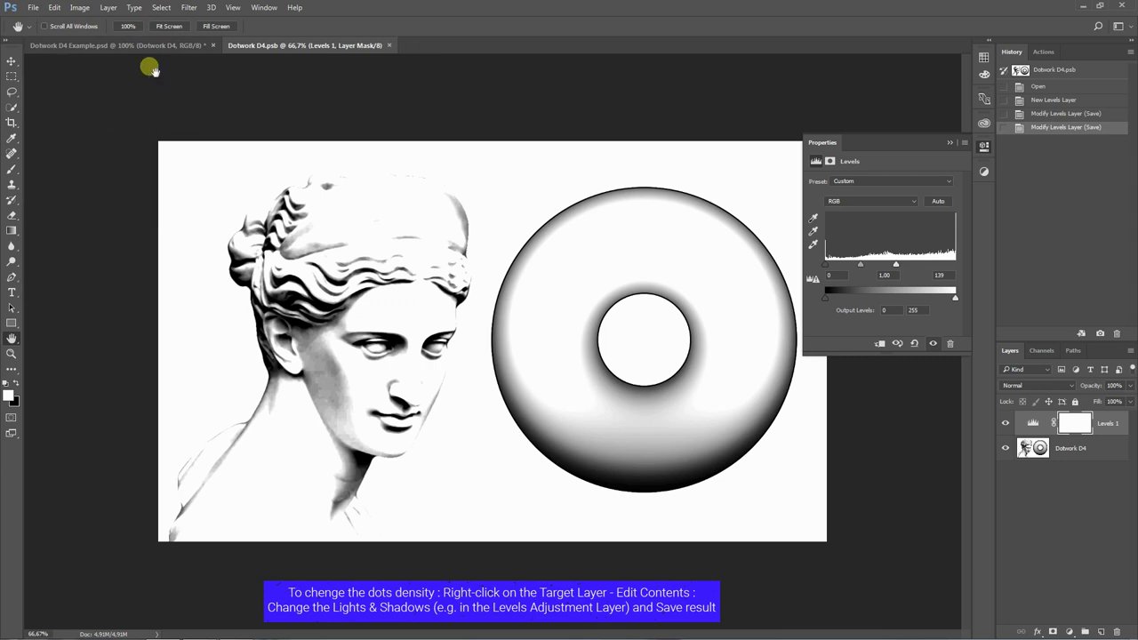
Step: Hide the Levels 1 layer, re-save Dotwork D4.psb, and view the Example result
{"action": "left_click", "coordinate": [157, 46]}
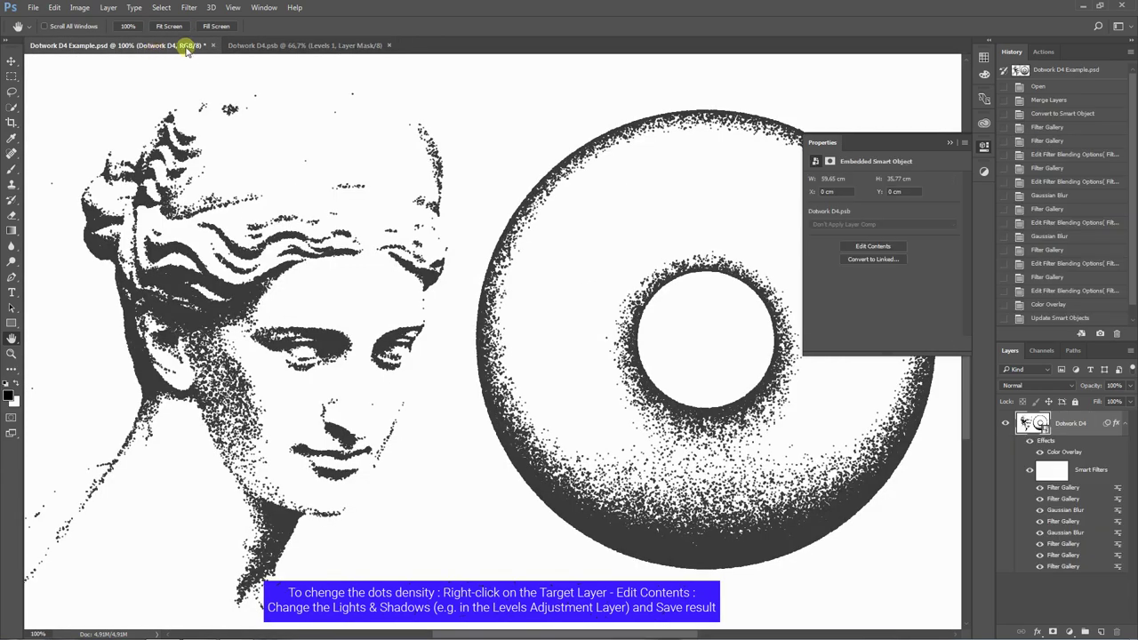
{"action": "left_click", "coordinate": [291, 46]}
{"action": "left_click", "coordinate": [1005, 423]}
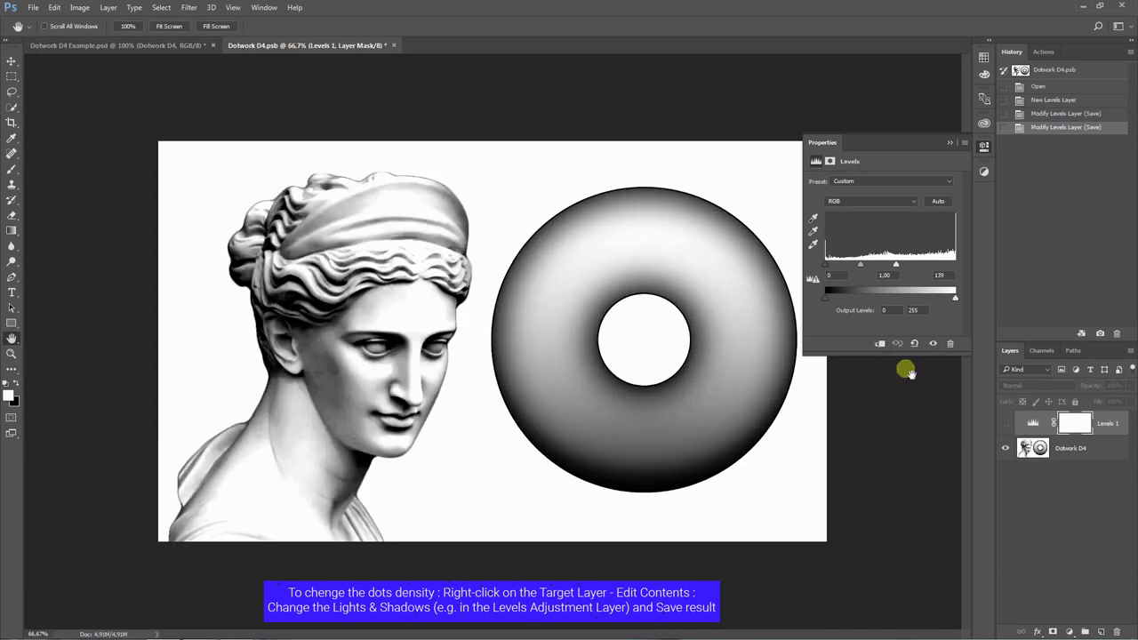
{"action": "left_click", "coordinate": [33, 7]}
{"action": "left_click", "coordinate": [55, 117]}
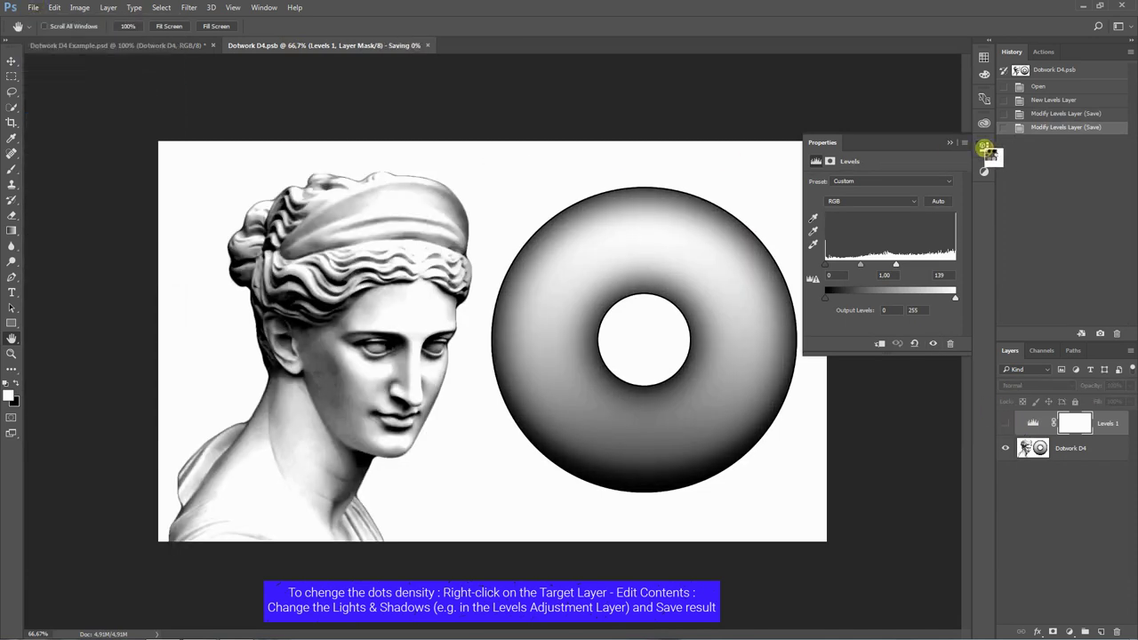
{"action": "left_click", "coordinate": [158, 46]}
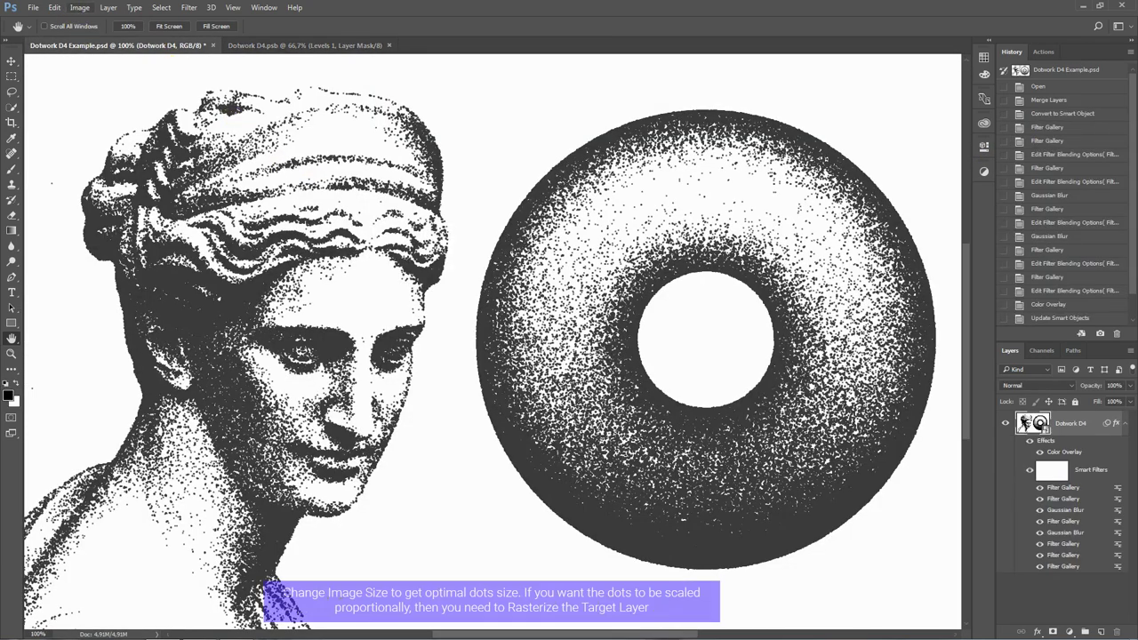
Step: Enlarge the Example image to 300% and zoom in to inspect the dots
{"action": "left_click", "coordinate": [55, 8]}
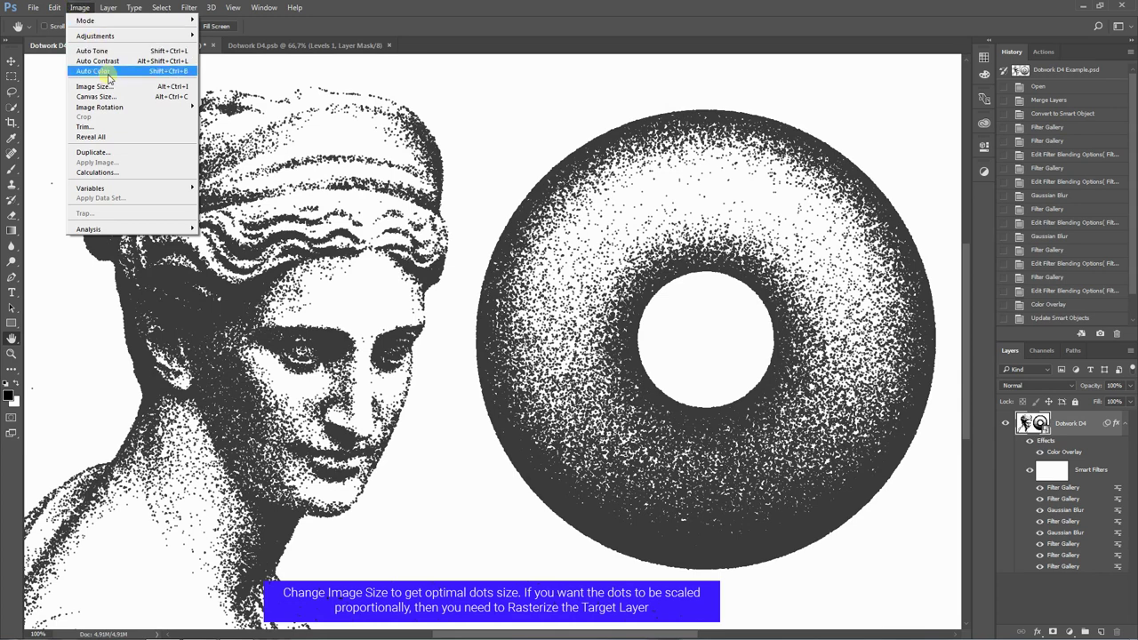
{"action": "left_click", "coordinate": [109, 87]}
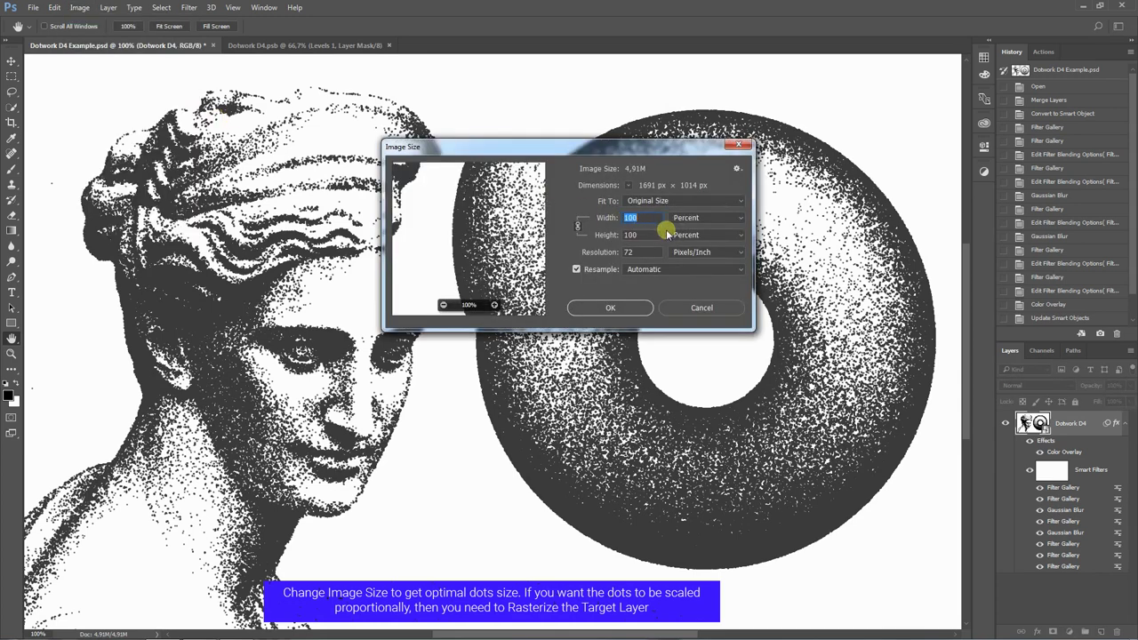
{"action": "type", "text": "300"}
{"action": "left_click", "coordinate": [611, 308]}
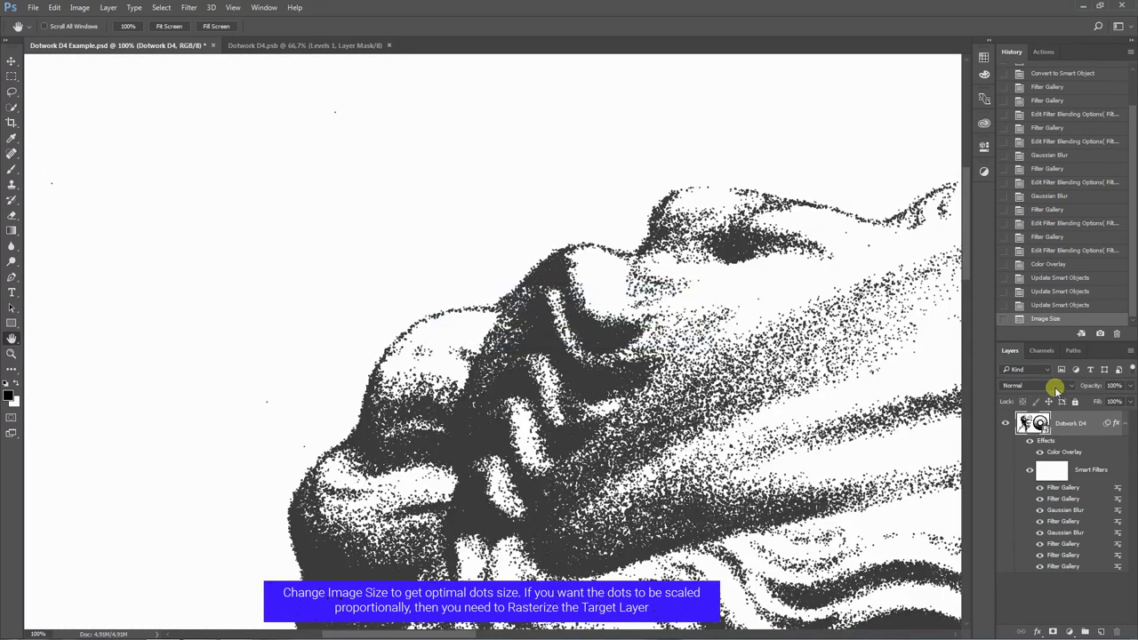
{"action": "key", "text": "z"}
{"action": "right_click", "coordinate": [549, 365]}
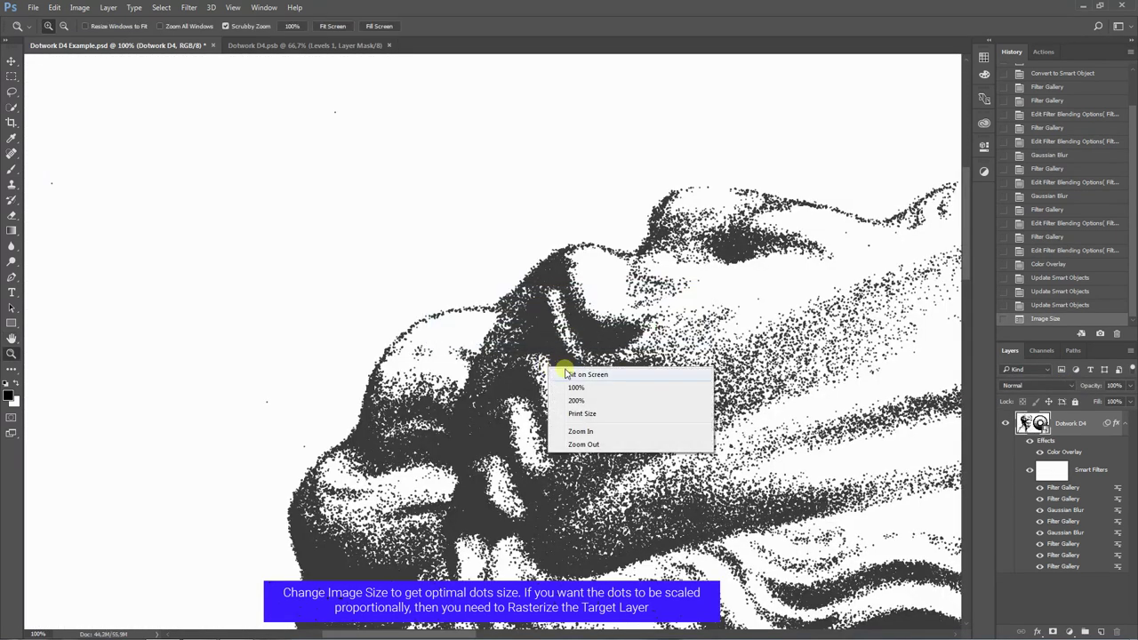
{"action": "left_click", "coordinate": [565, 373]}
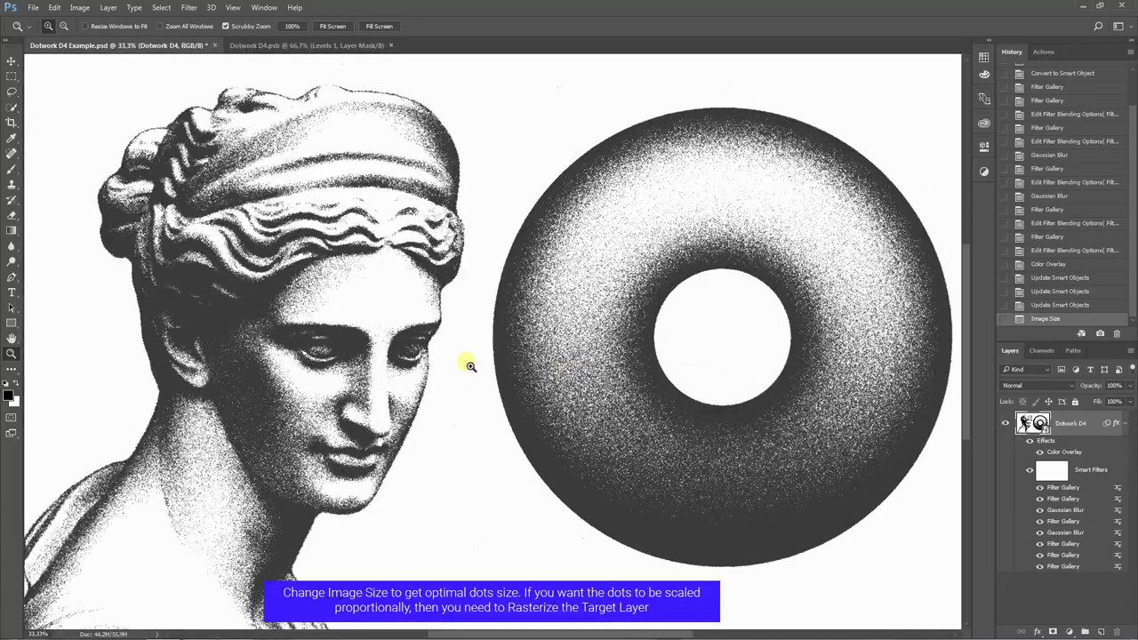
{"action": "left_click", "coordinate": [470, 365]}
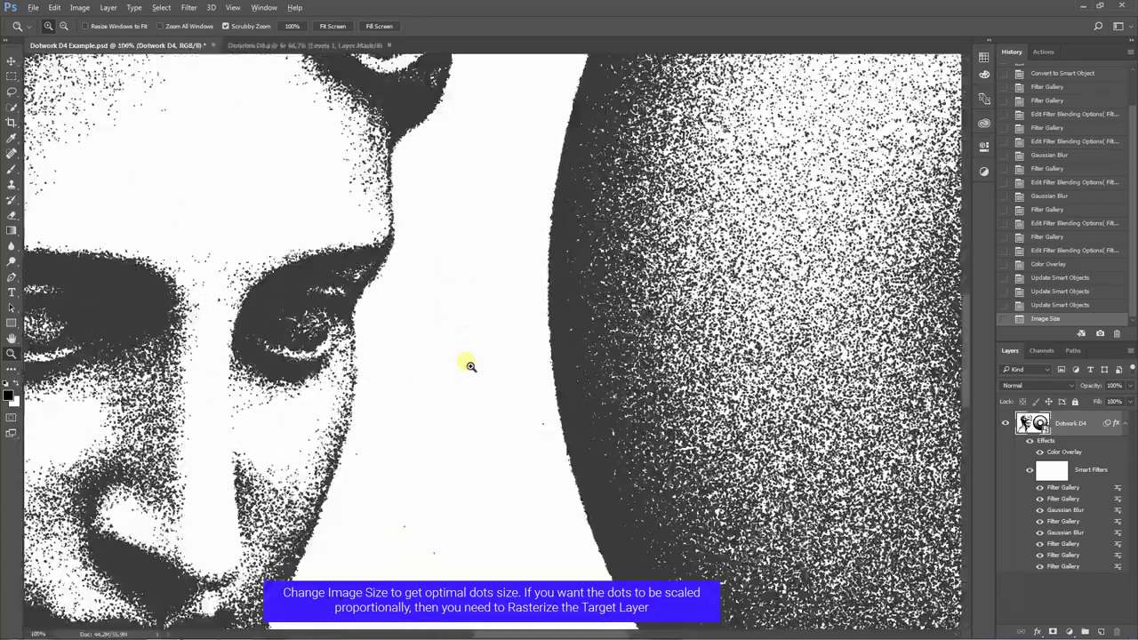
{"action": "left_click", "coordinate": [470, 365], "text": "alt"}
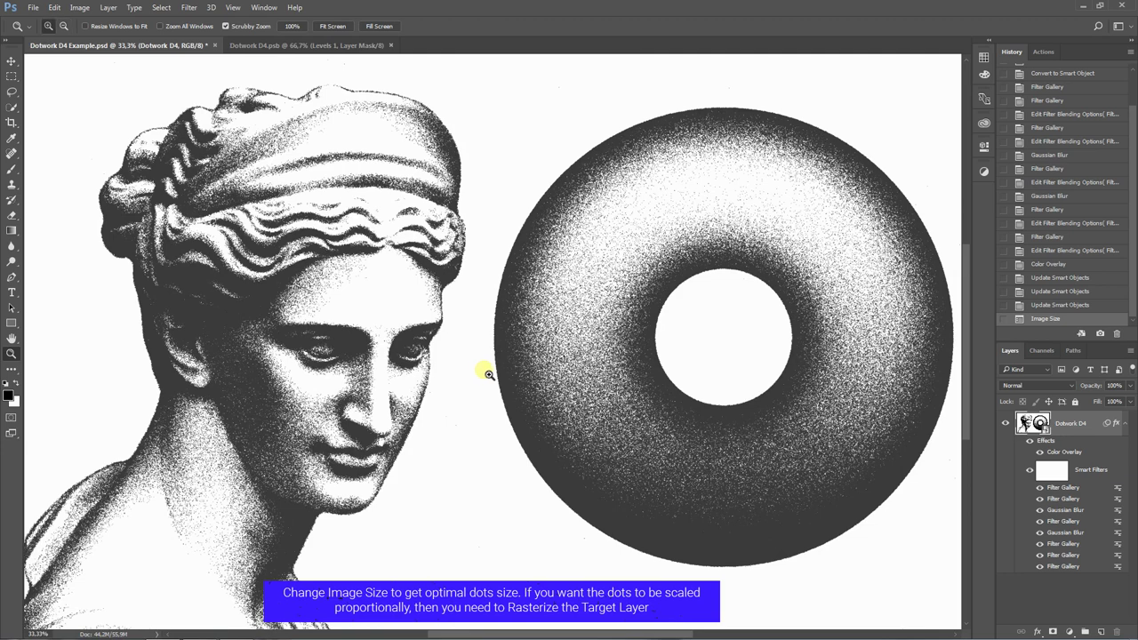
Step: Shrink the image to 20% (1015 × 608 px) and zoom in on the coarser dots
{"action": "left_click", "coordinate": [79, 7]}
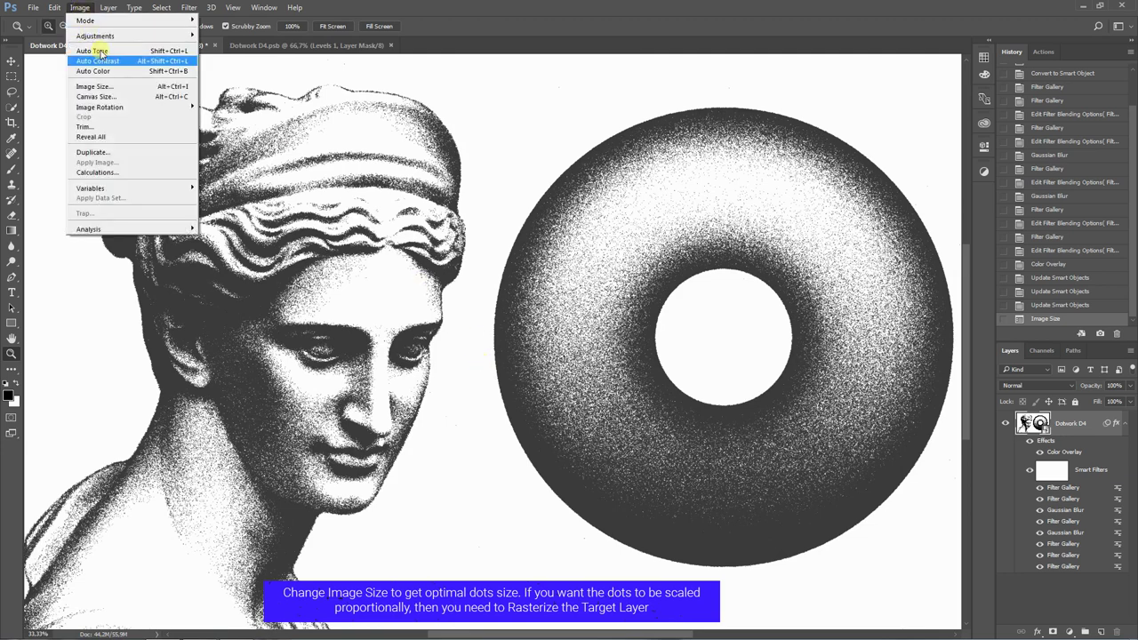
{"action": "left_click", "coordinate": [121, 86]}
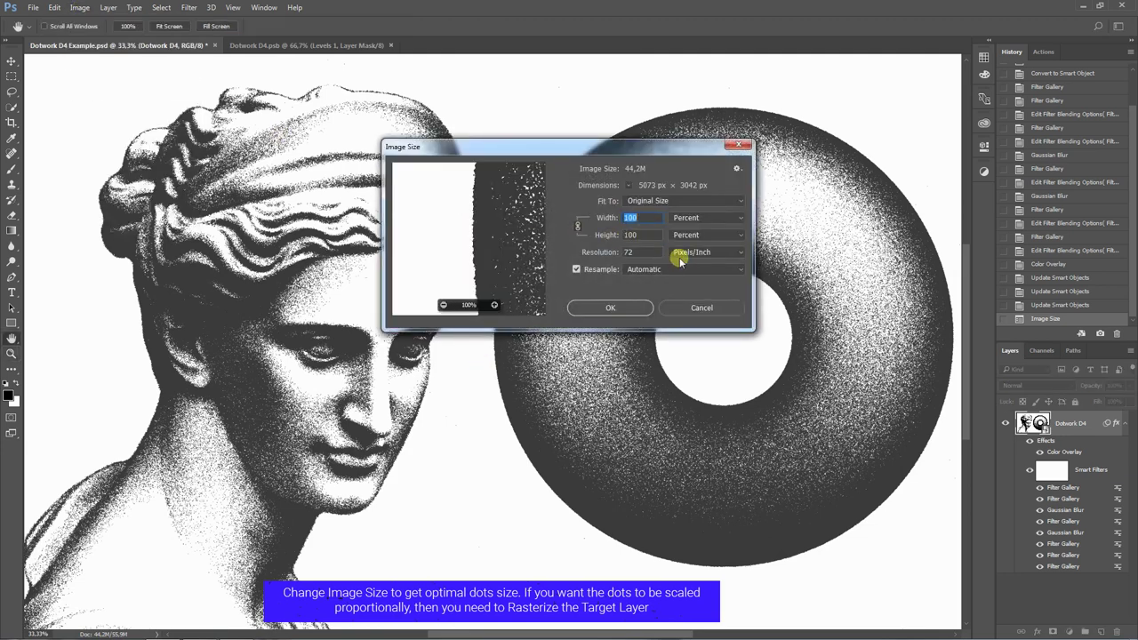
{"action": "type", "text": "20"}
{"action": "left_click", "coordinate": [625, 307]}
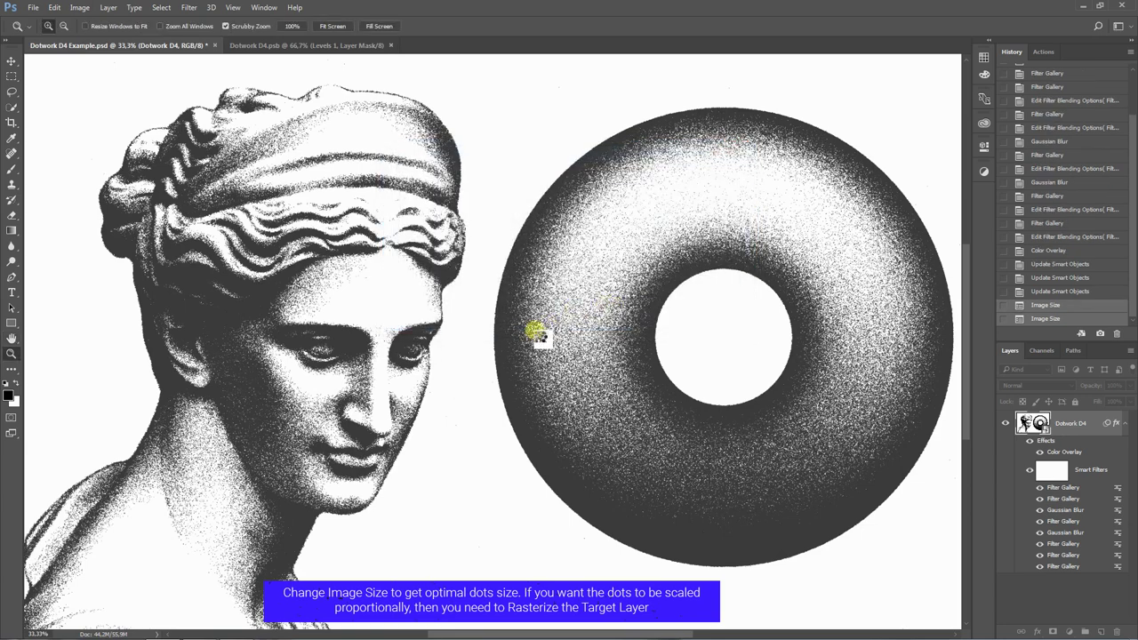
{"action": "key", "text": "z"}
{"action": "left_click", "coordinate": [487, 340]}
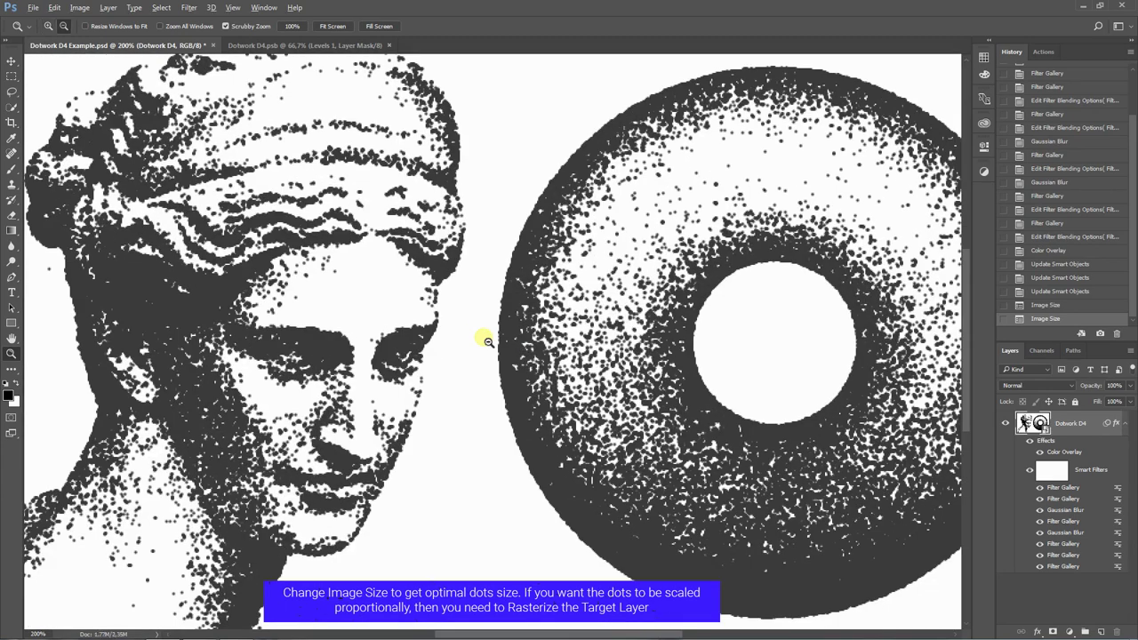
{"action": "left_click", "coordinate": [487, 341], "text": "alt"}
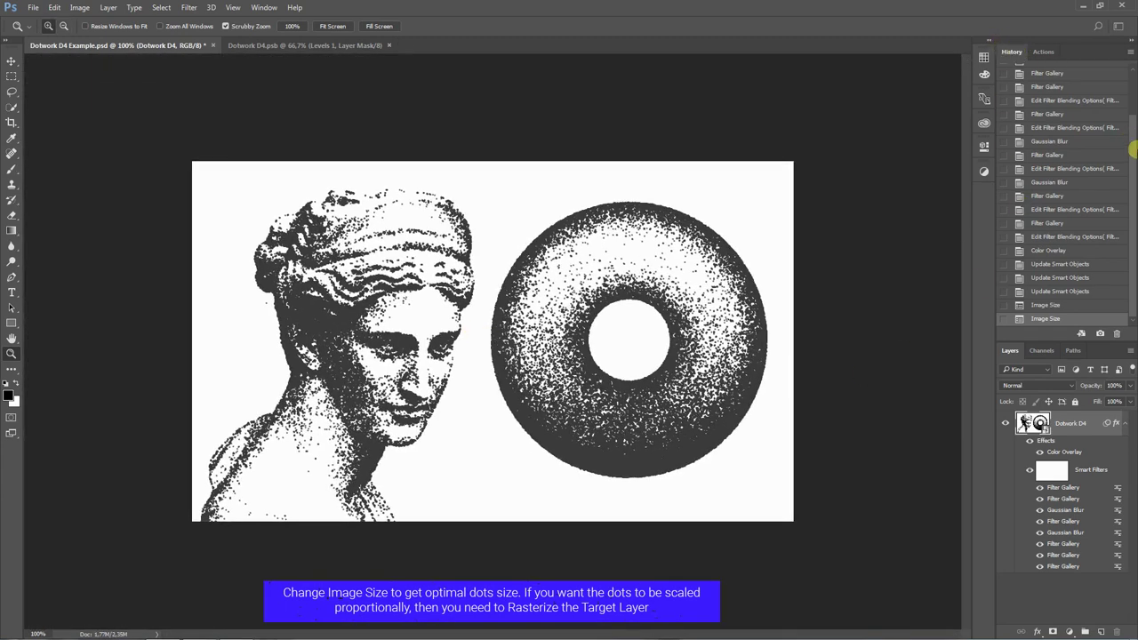
{"action": "left_click_drag", "start_coordinate": [1133, 149], "coordinate": [1133, 112]}
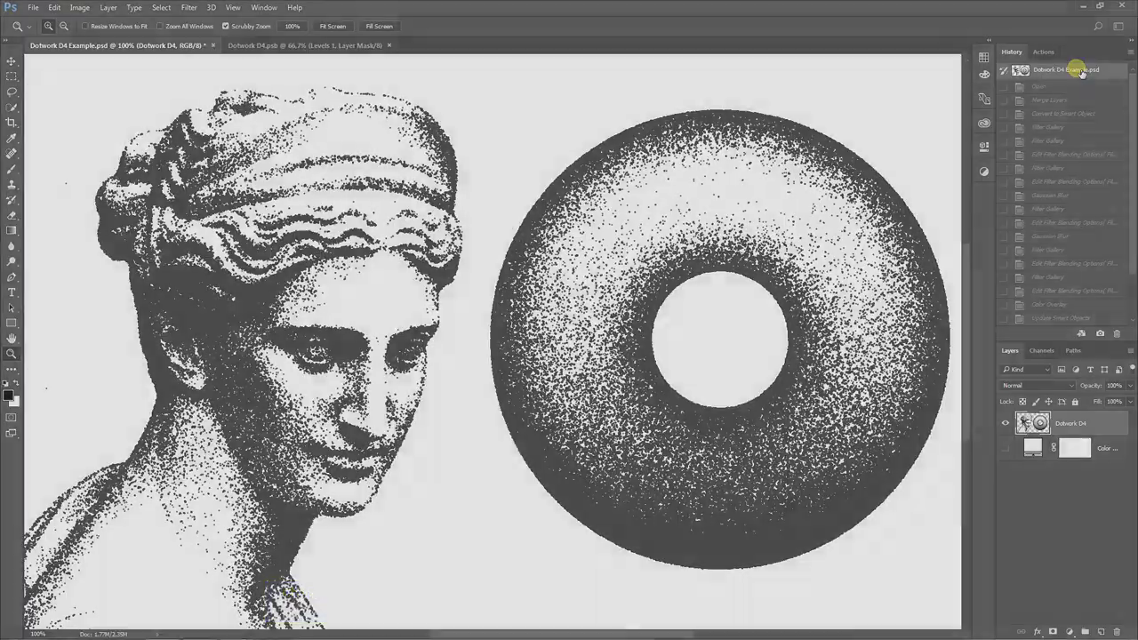